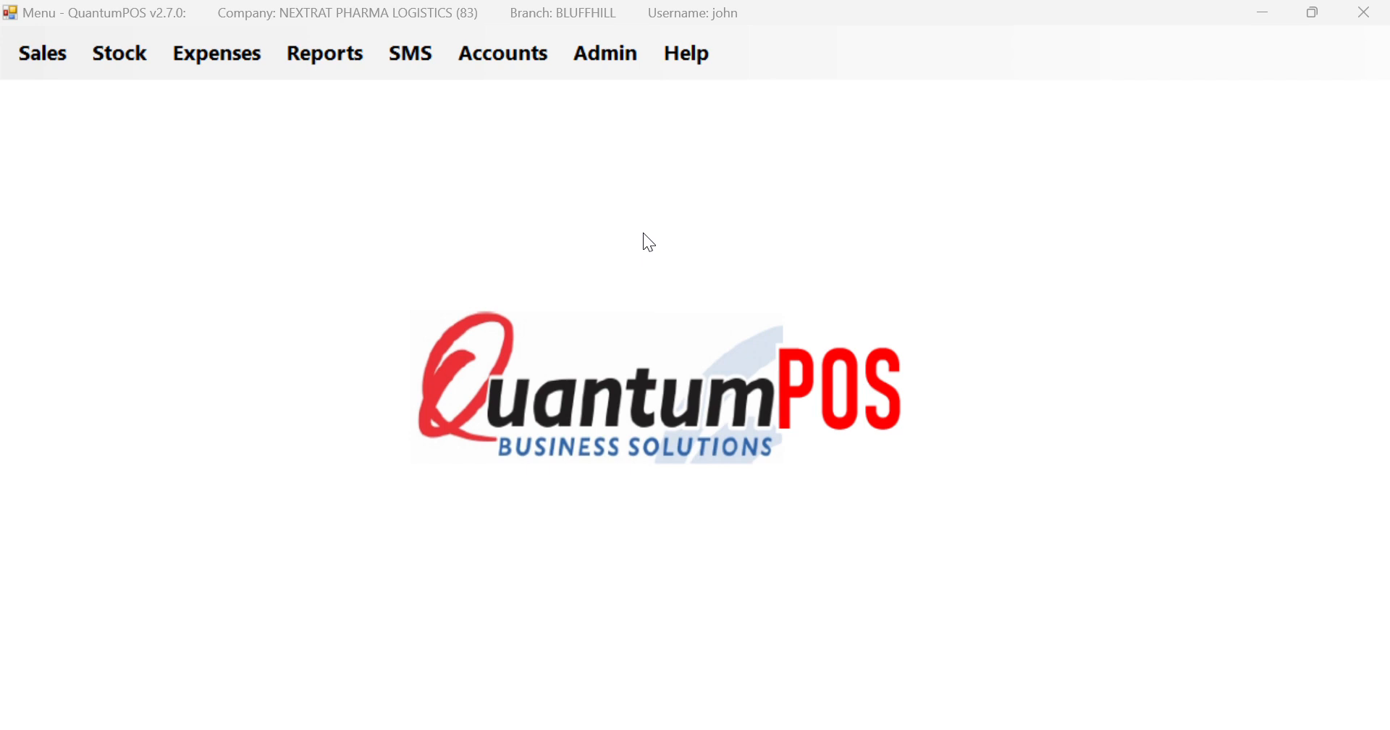
Open the Stock > Print Labels form and expand the Printer Name list
click(114, 56)
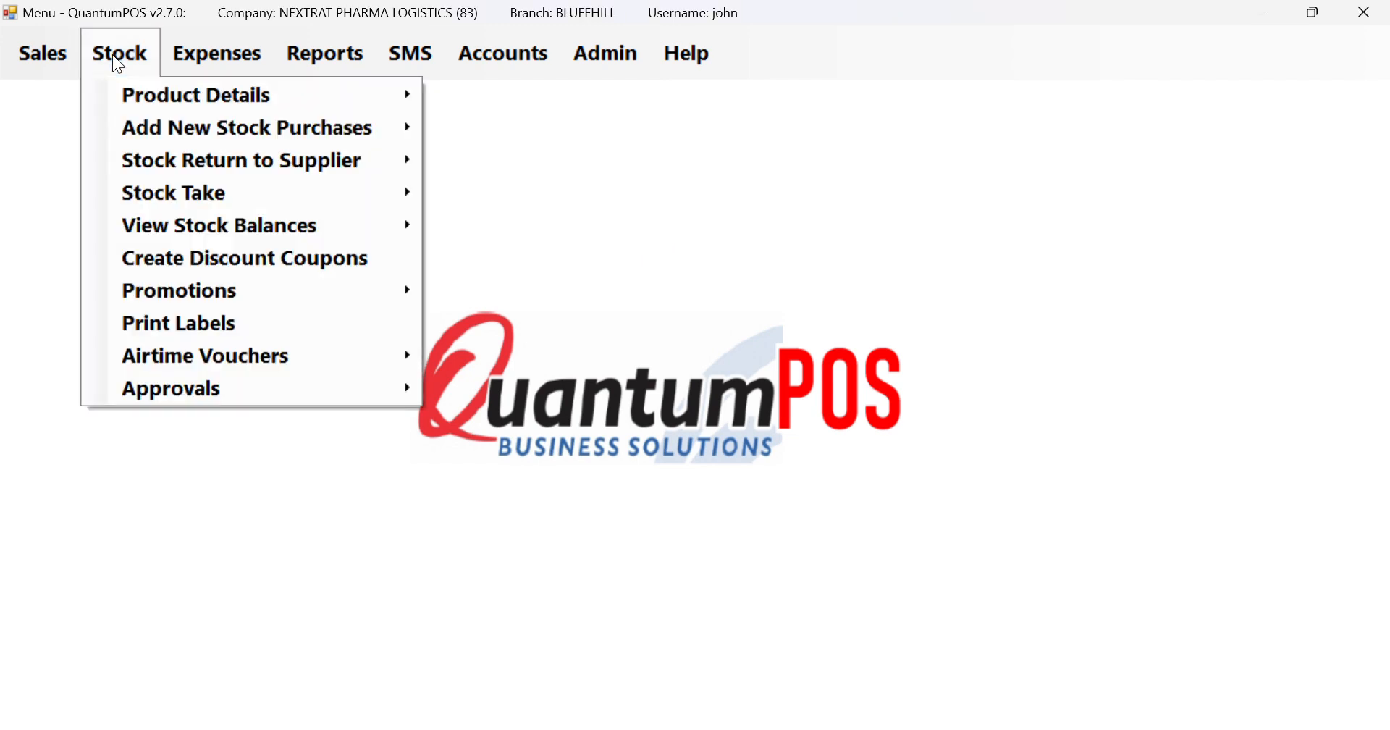
click(199, 323)
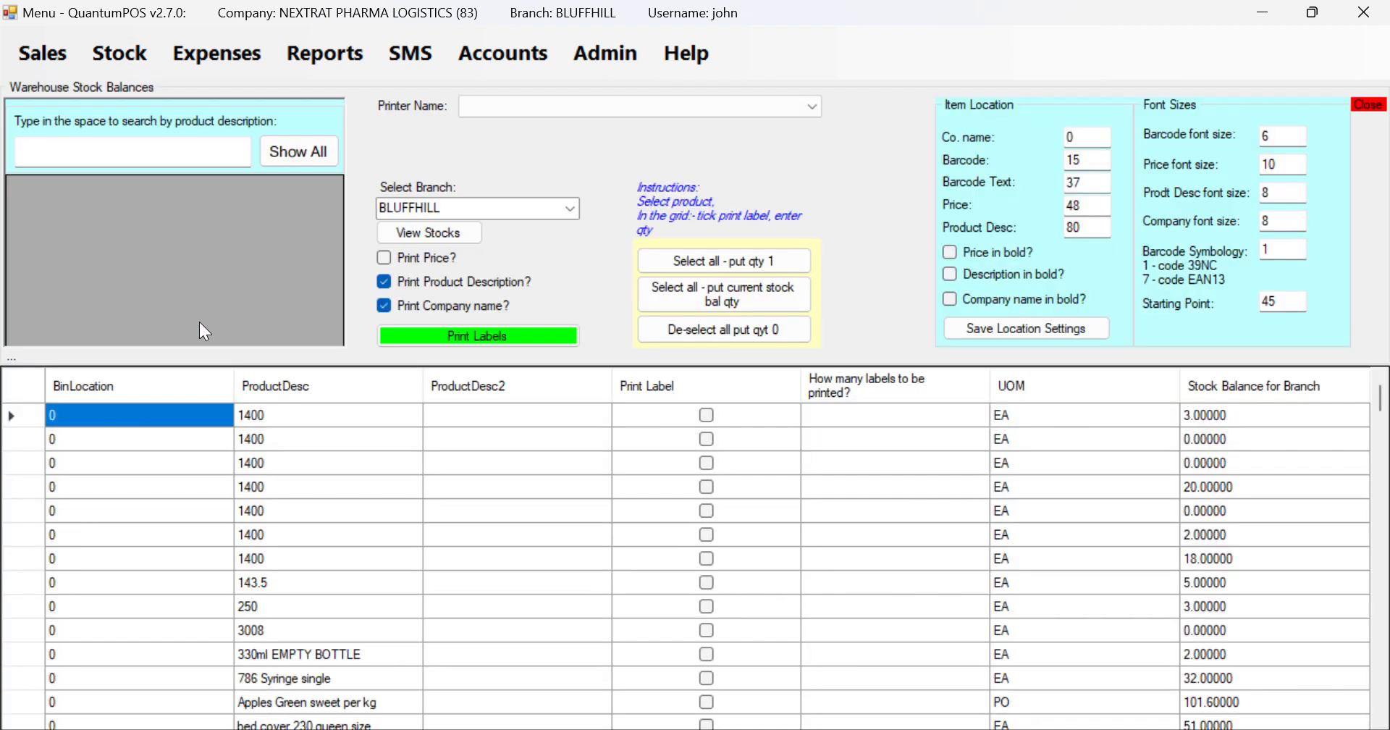
click(560, 115)
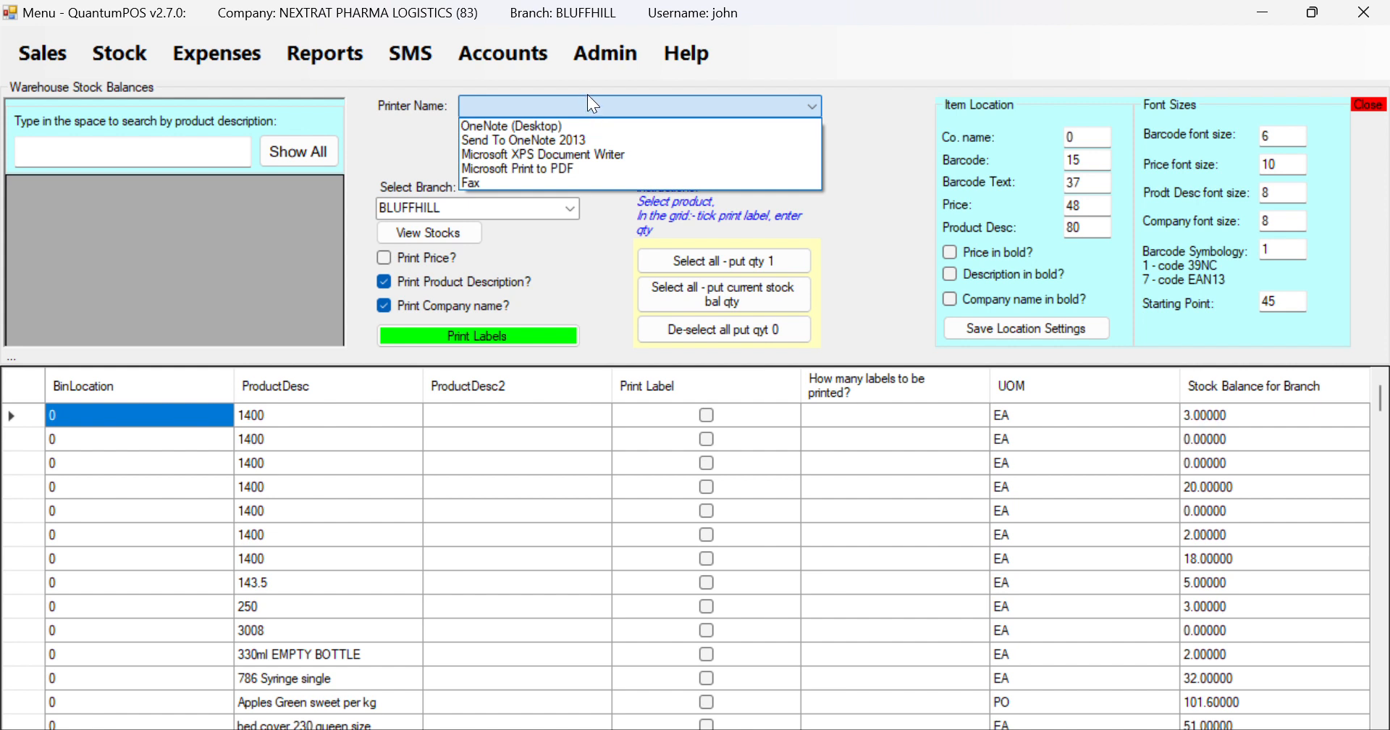
Pick Microsoft Print to PDF as the label printer
click(491, 169)
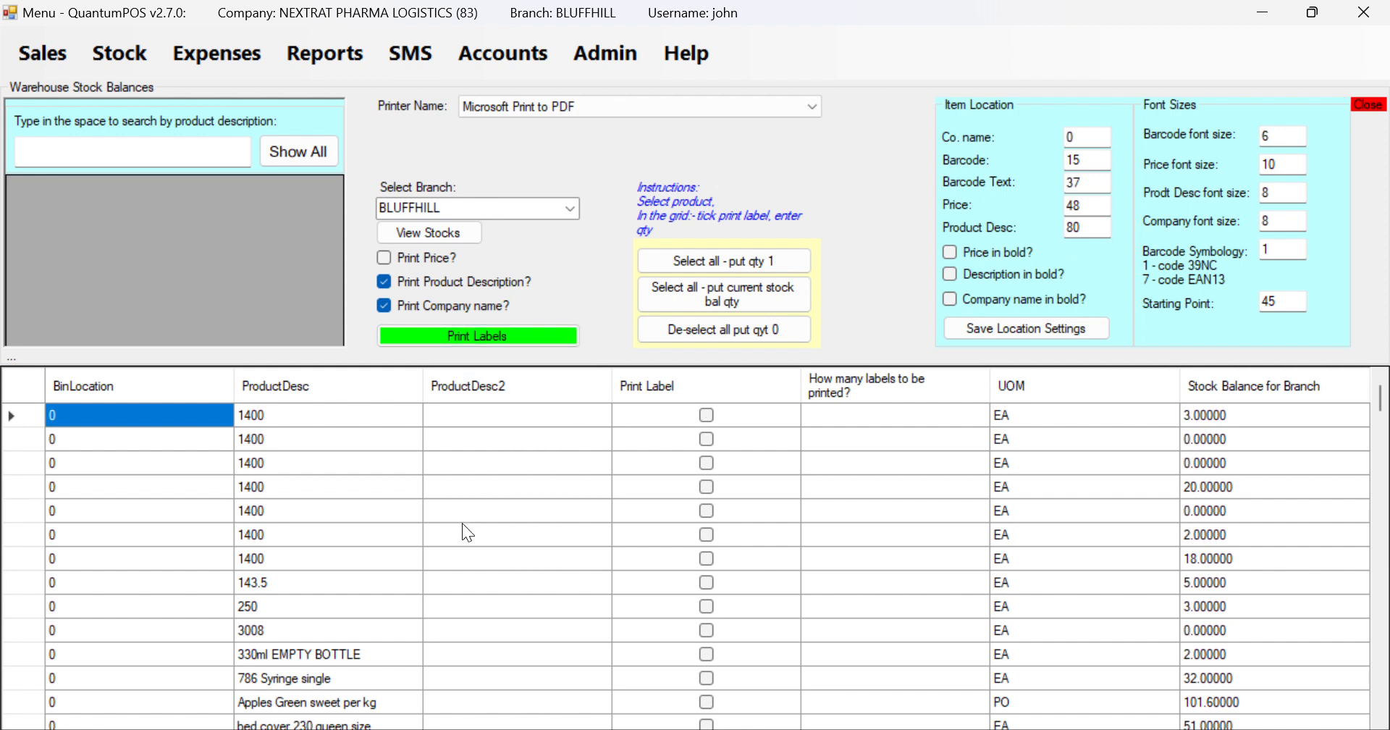
Tick CHEESE SLICES for printing with 2 labels and enable Print Price?
scroll(467, 532, down, 12)
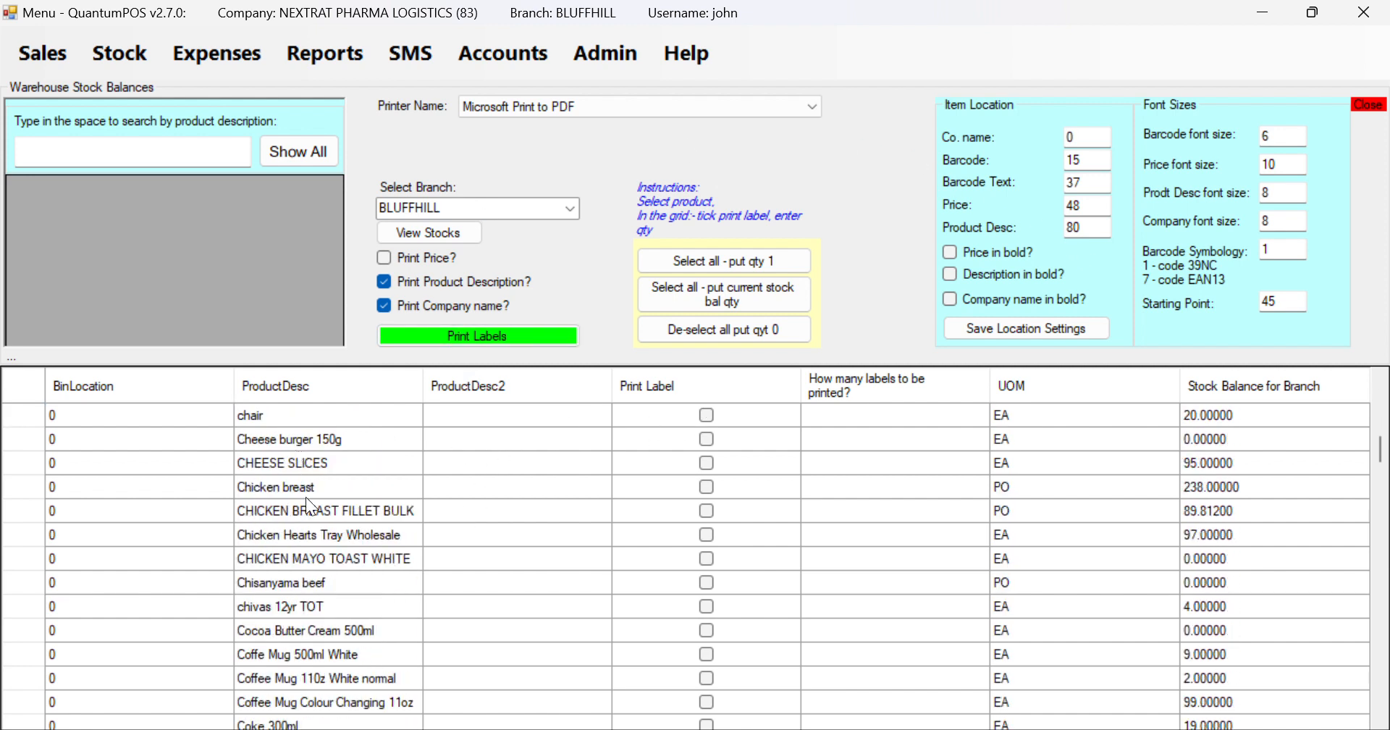
click(706, 463)
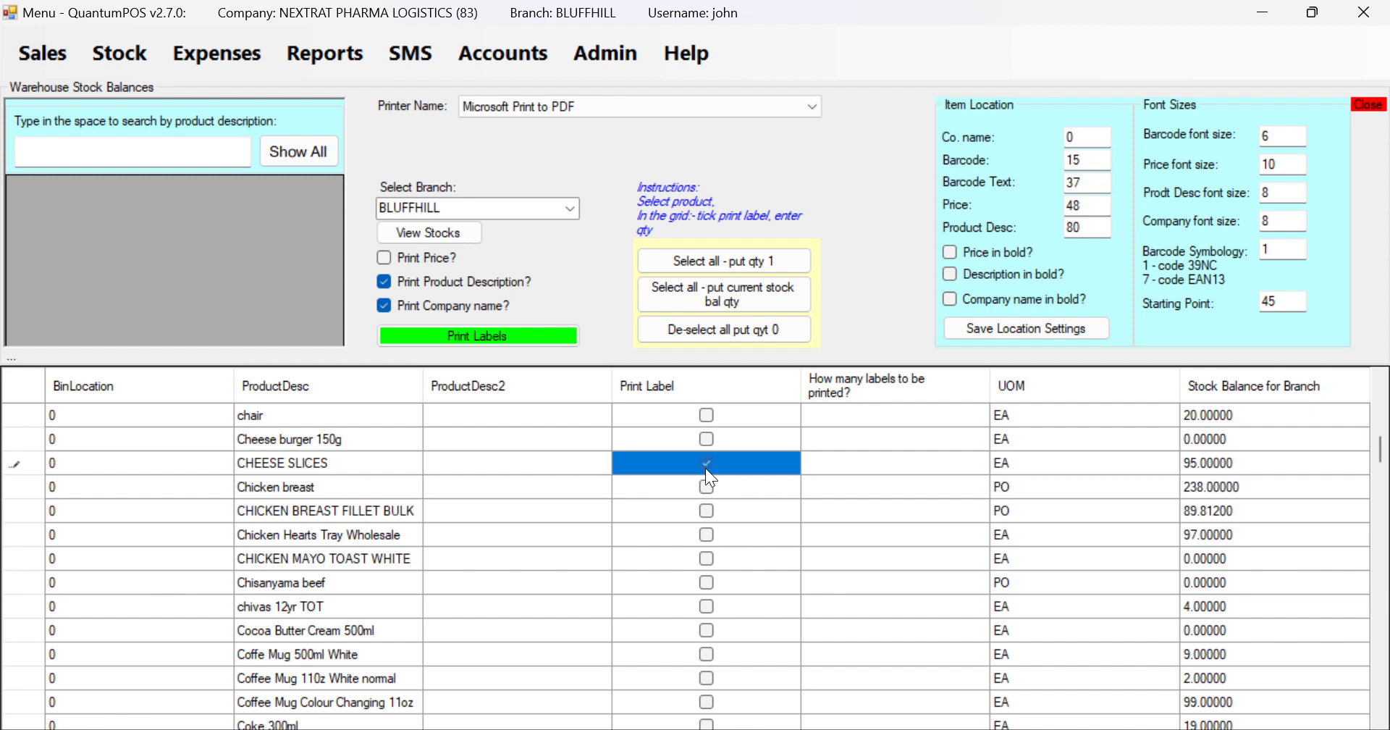
click(846, 469)
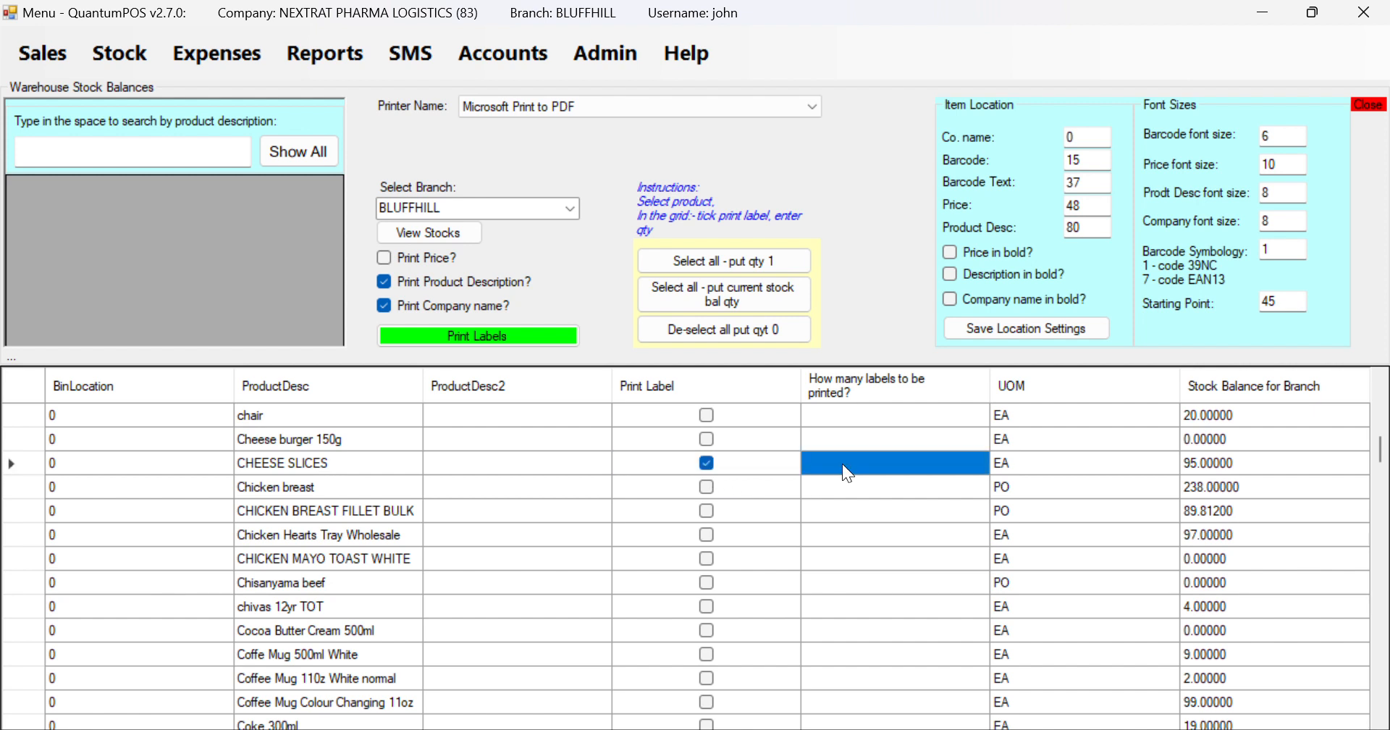
text(2)
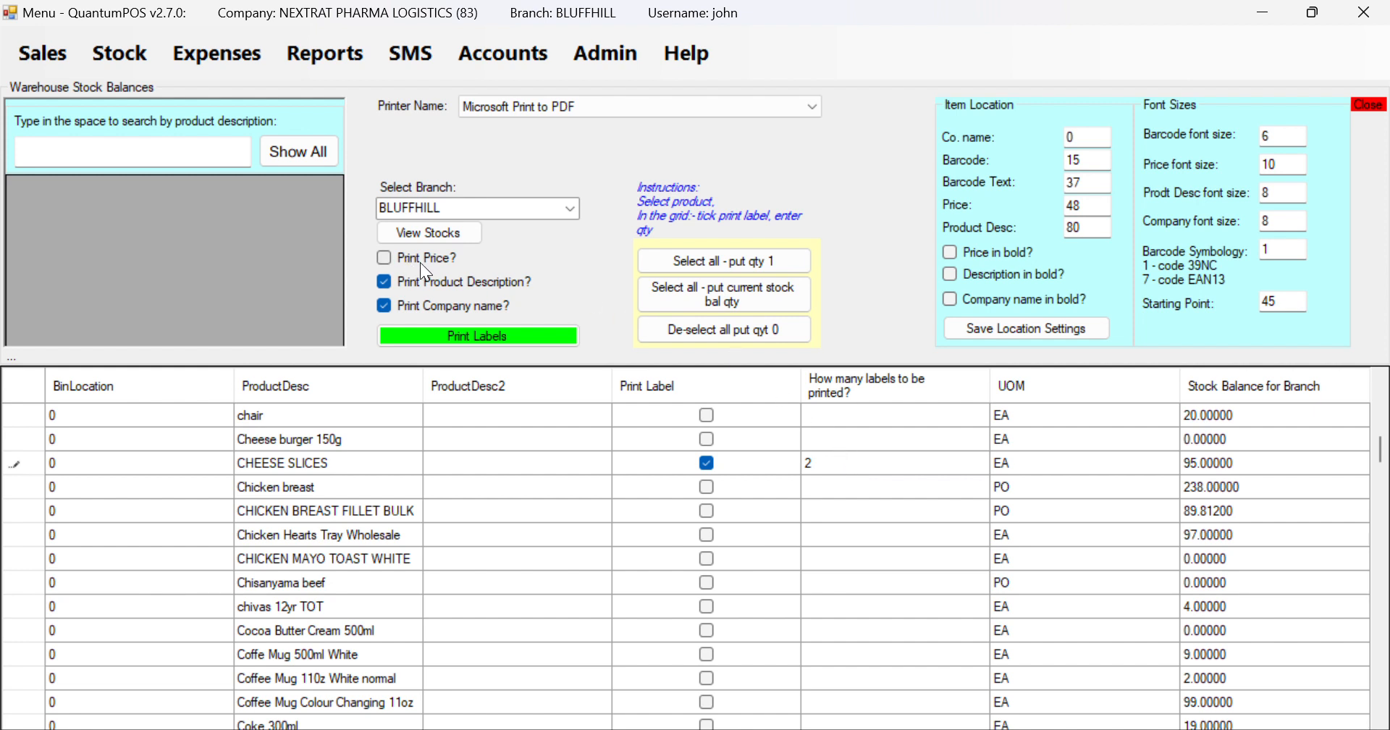
click(385, 259)
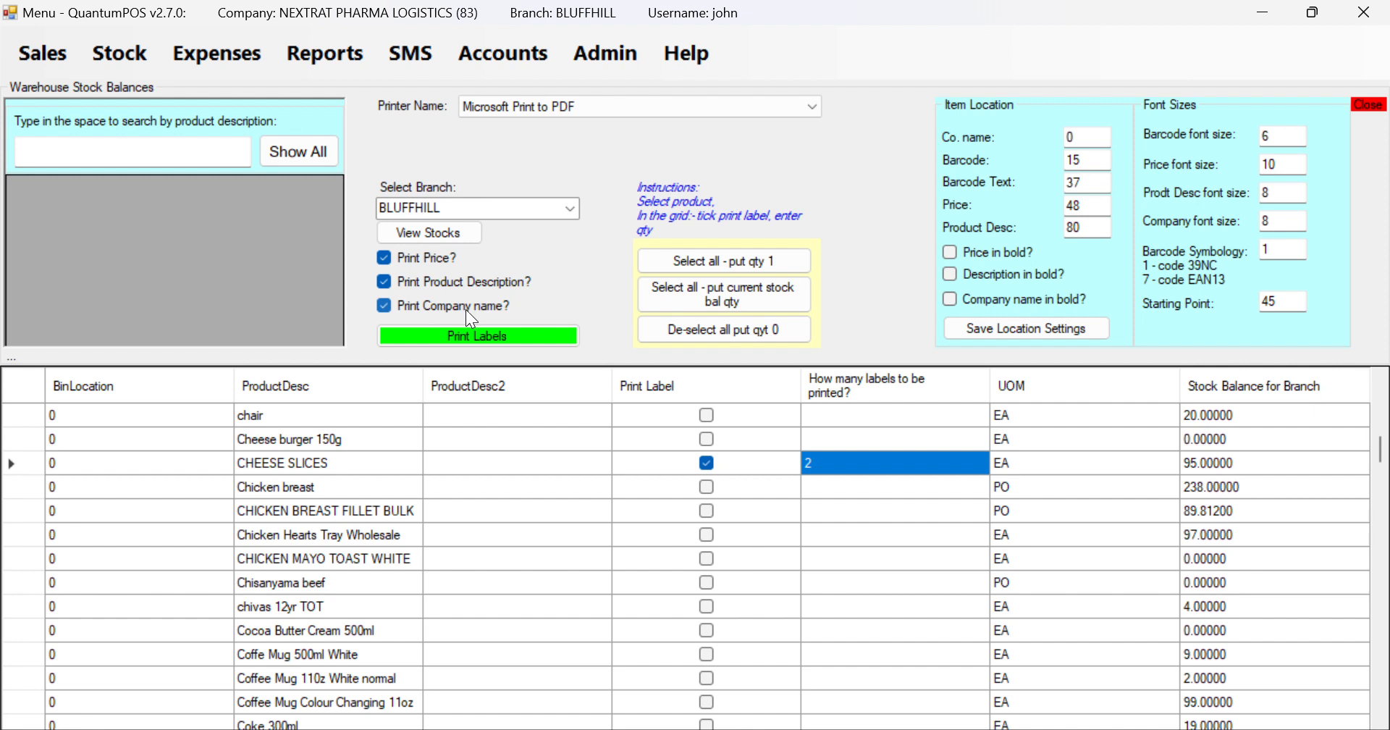
Print the marked labels to a PDF named label_test
click(547, 334)
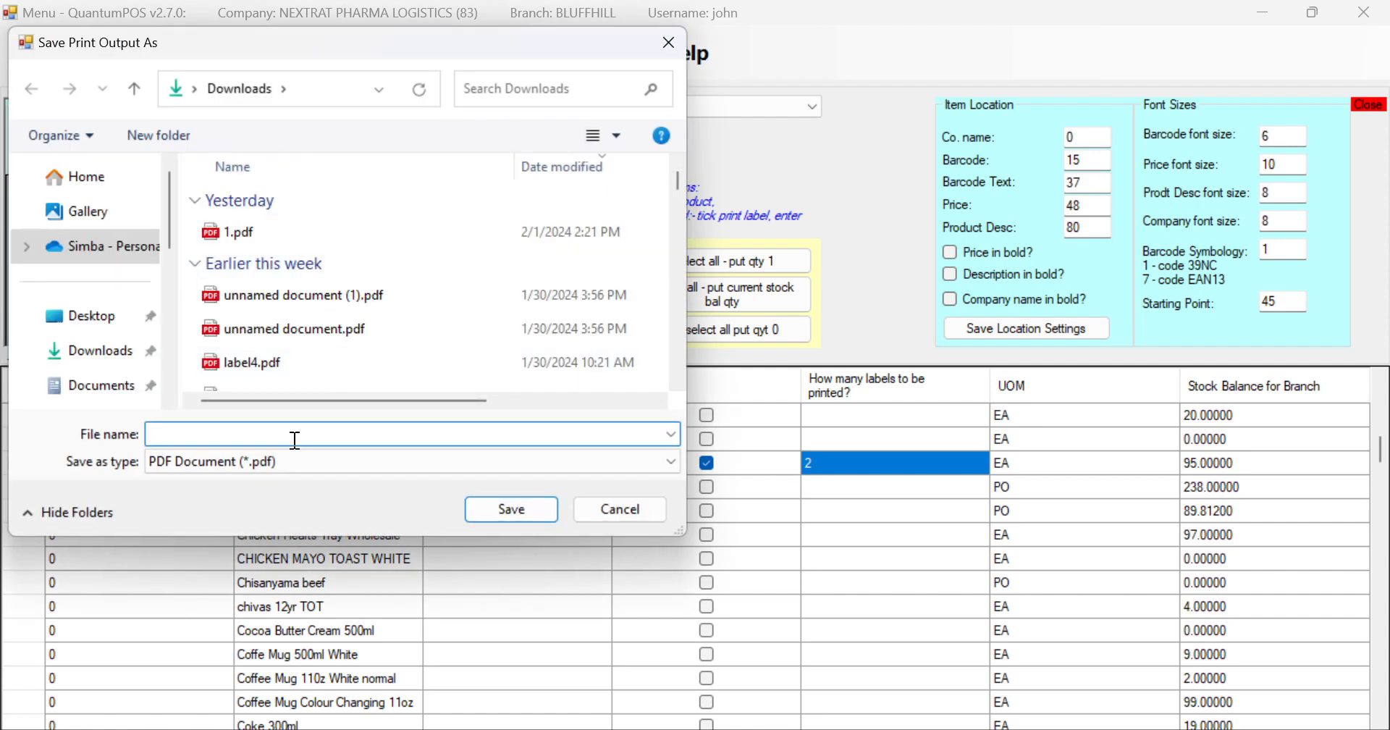
text(label)
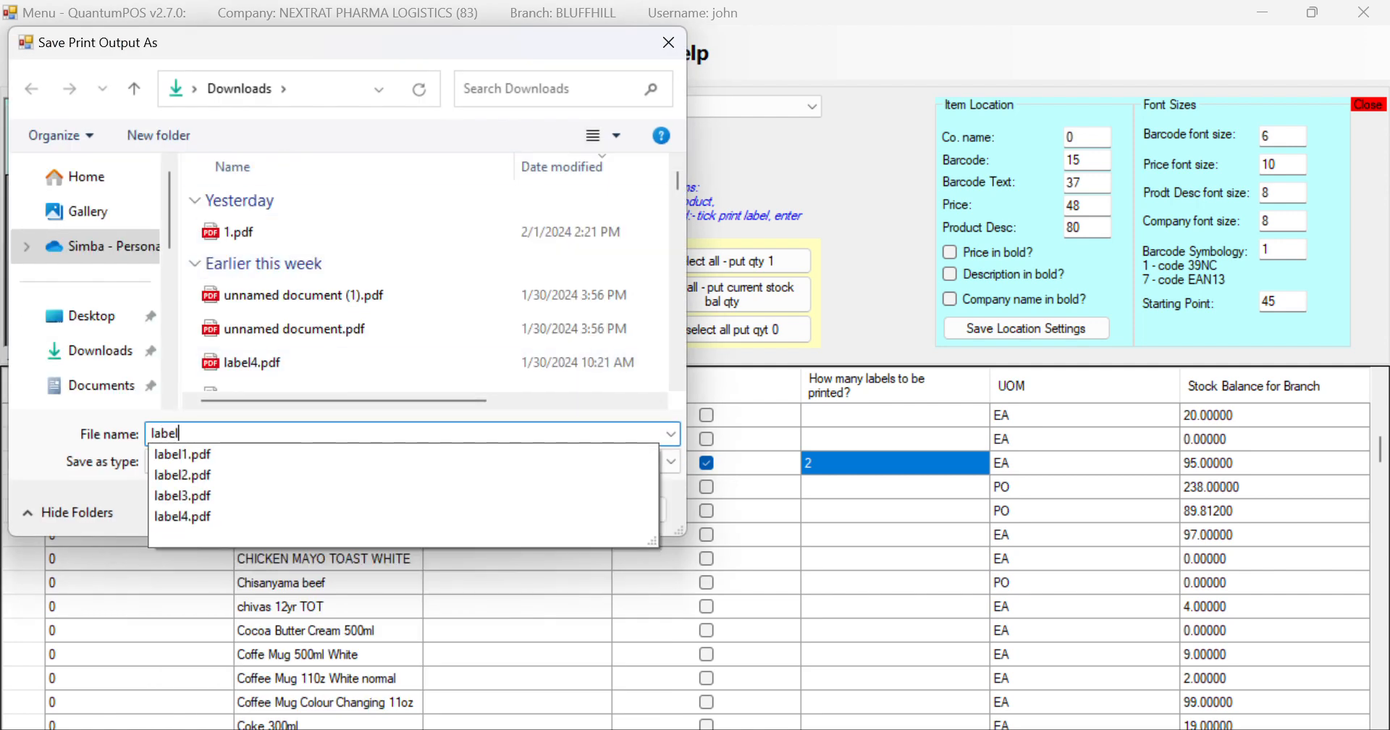
text(_test)
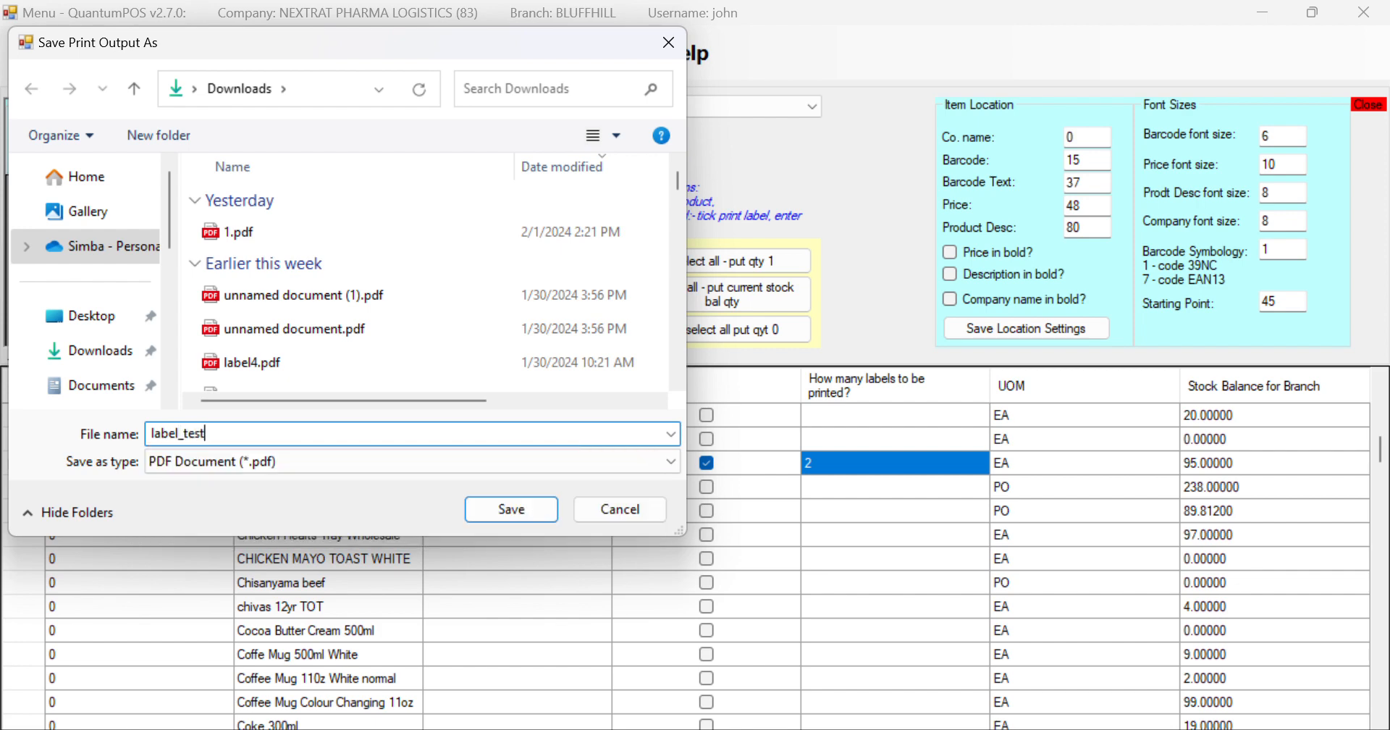
key(Return)
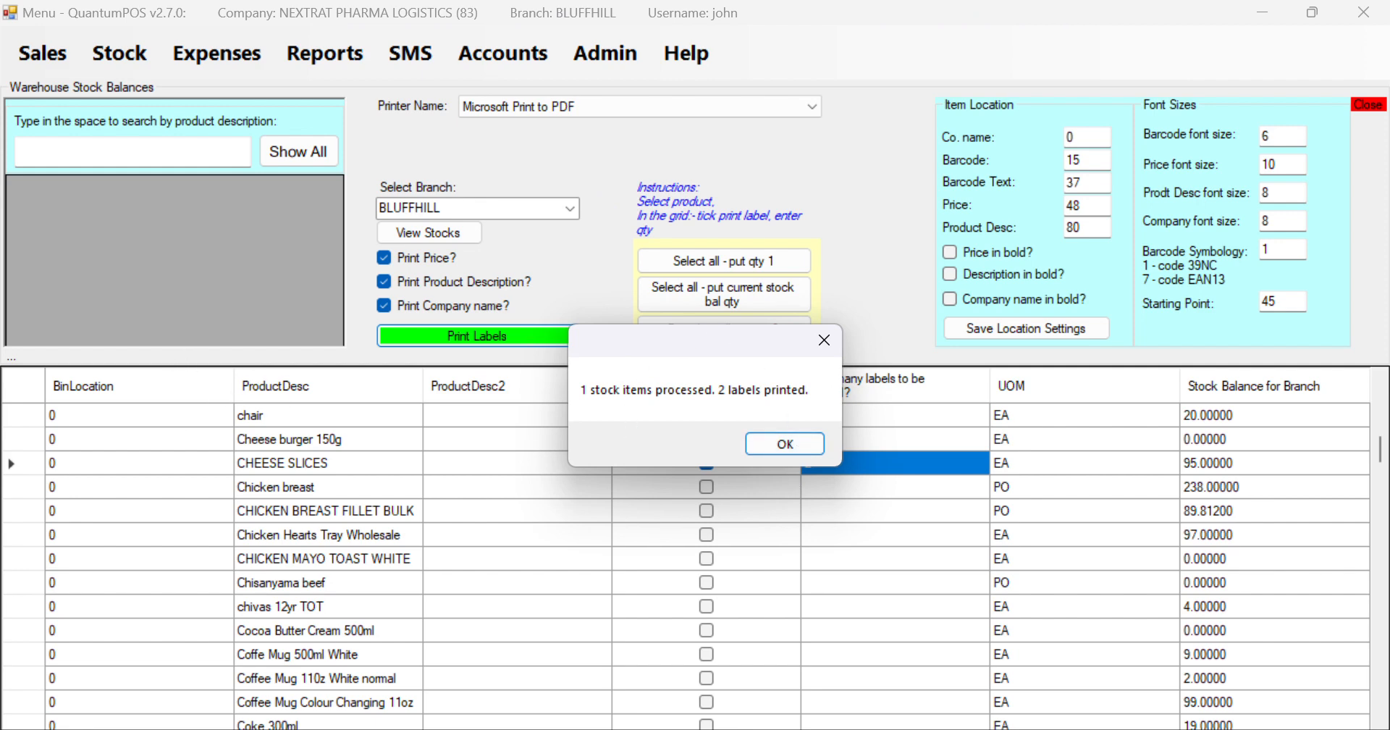
Open label_test.pdf from the Downloads folder in File Explorer
mouse_move(623, 729)
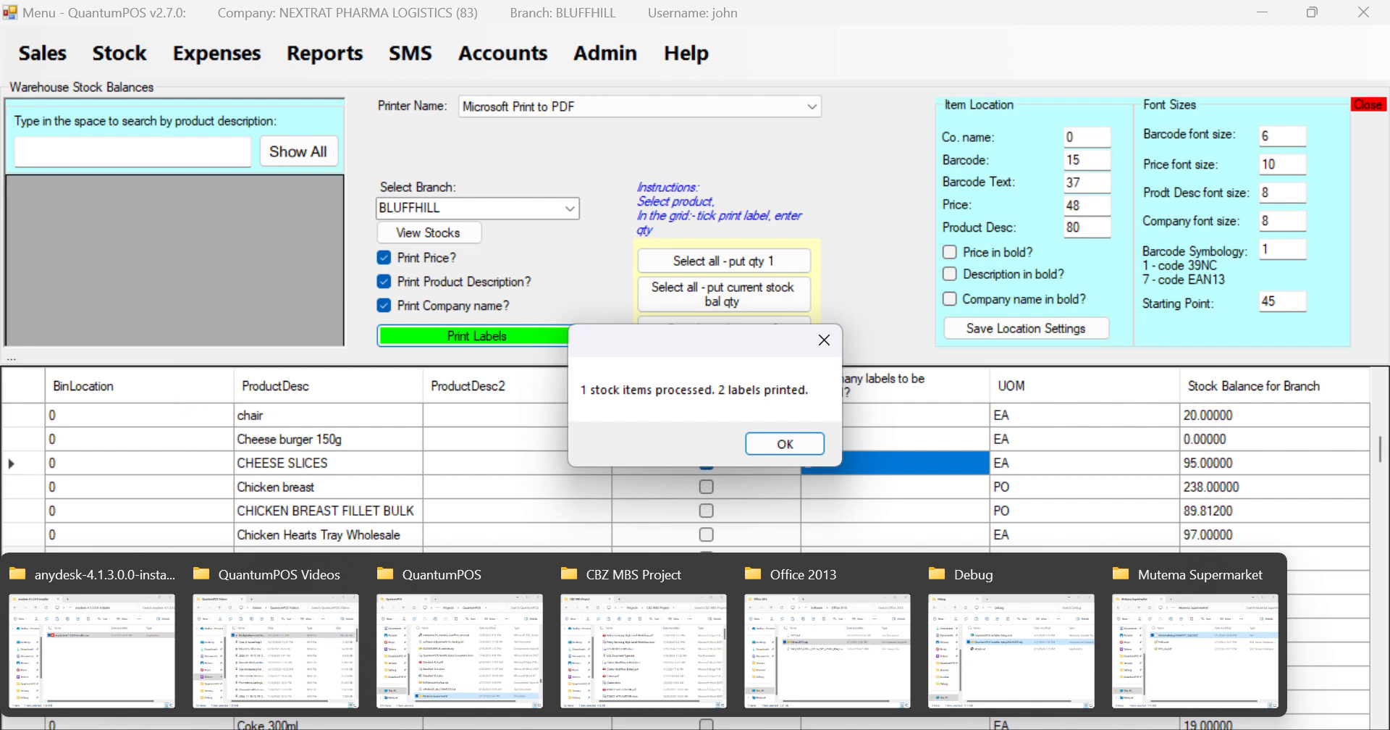
click(986, 666)
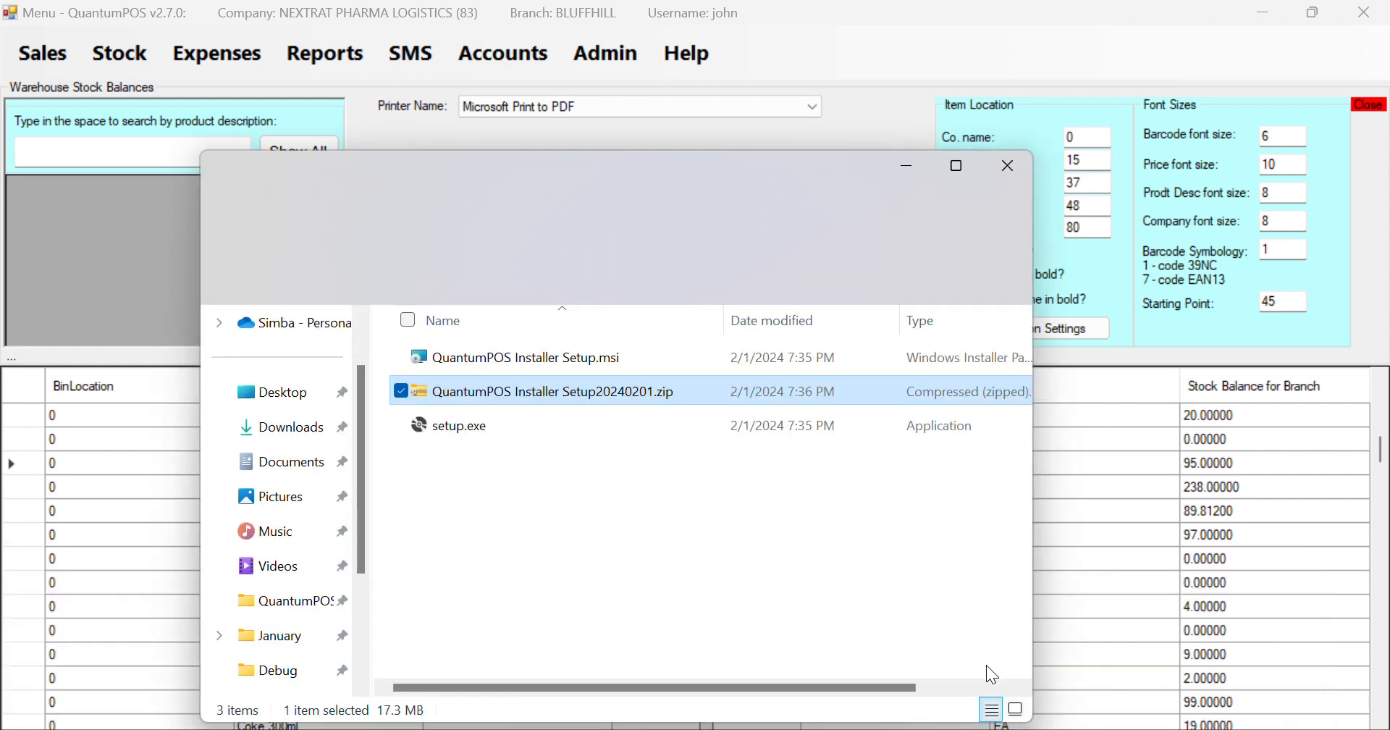
click(304, 435)
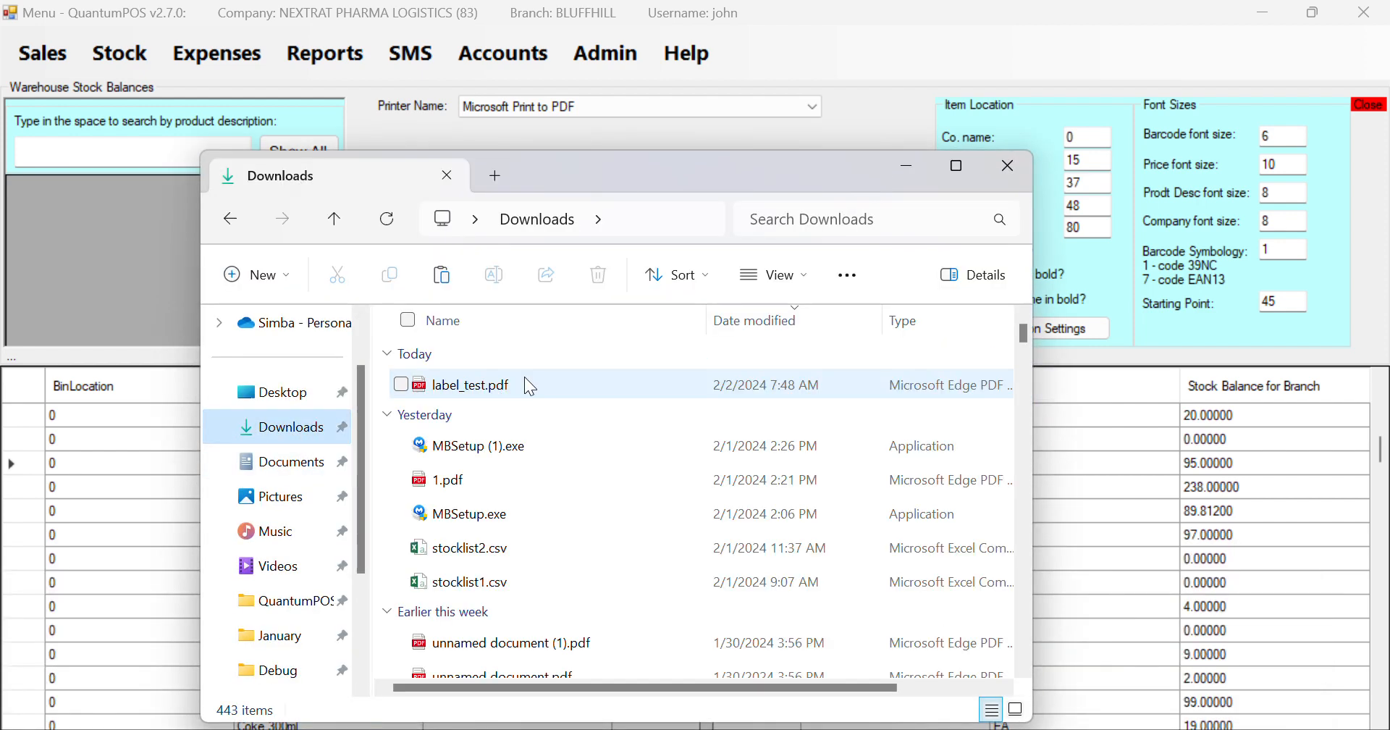
double_click(483, 382)
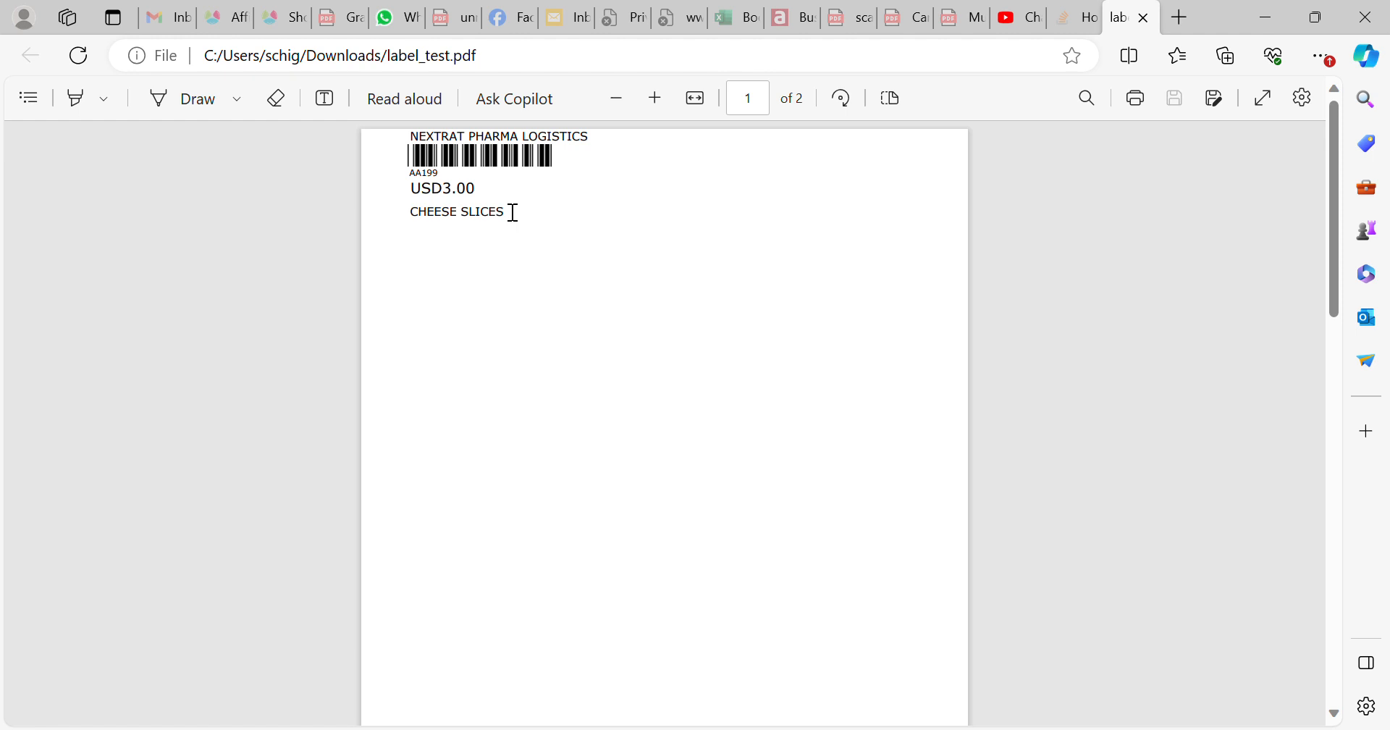
drag(512, 212, 407, 209)
click(427, 251)
click(722, 169)
Back in QuantumPOS, dismiss the printed message and untick Print Price?
click(1111, 729)
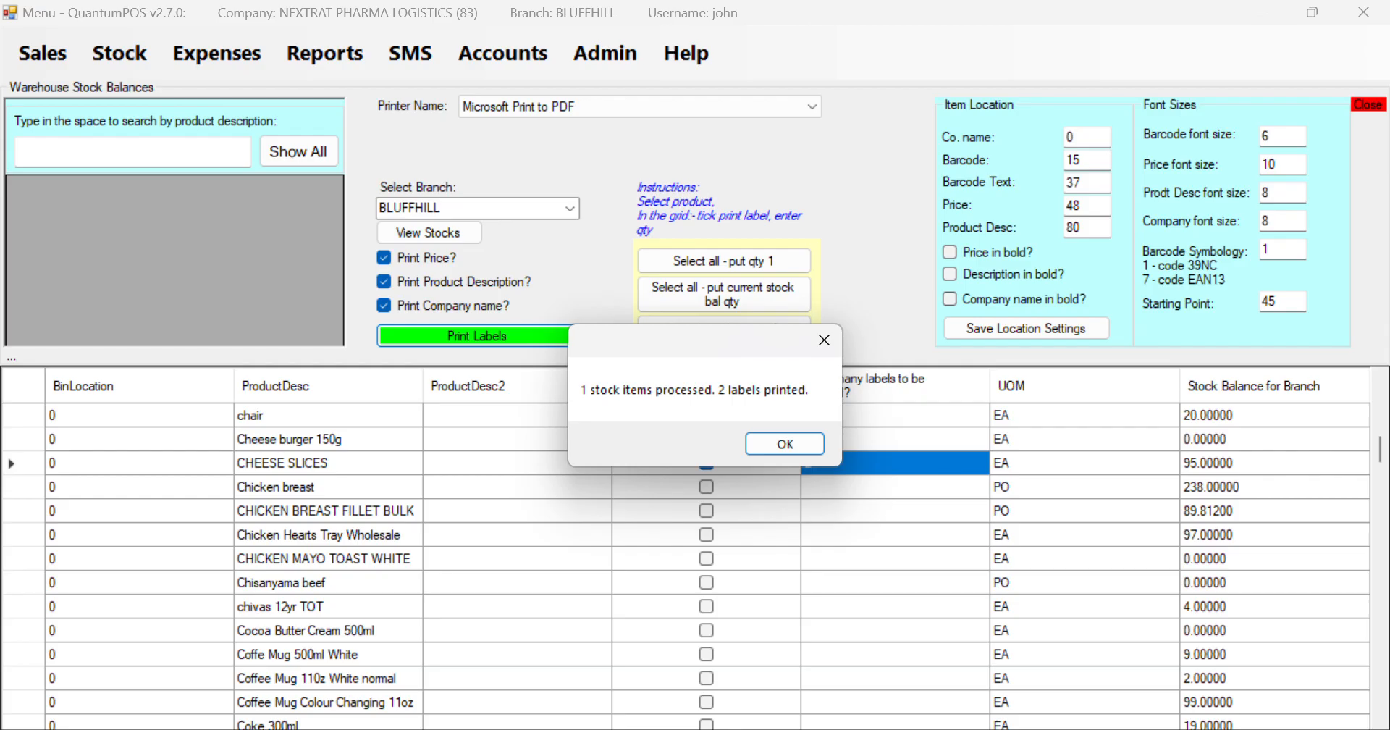
click(785, 444)
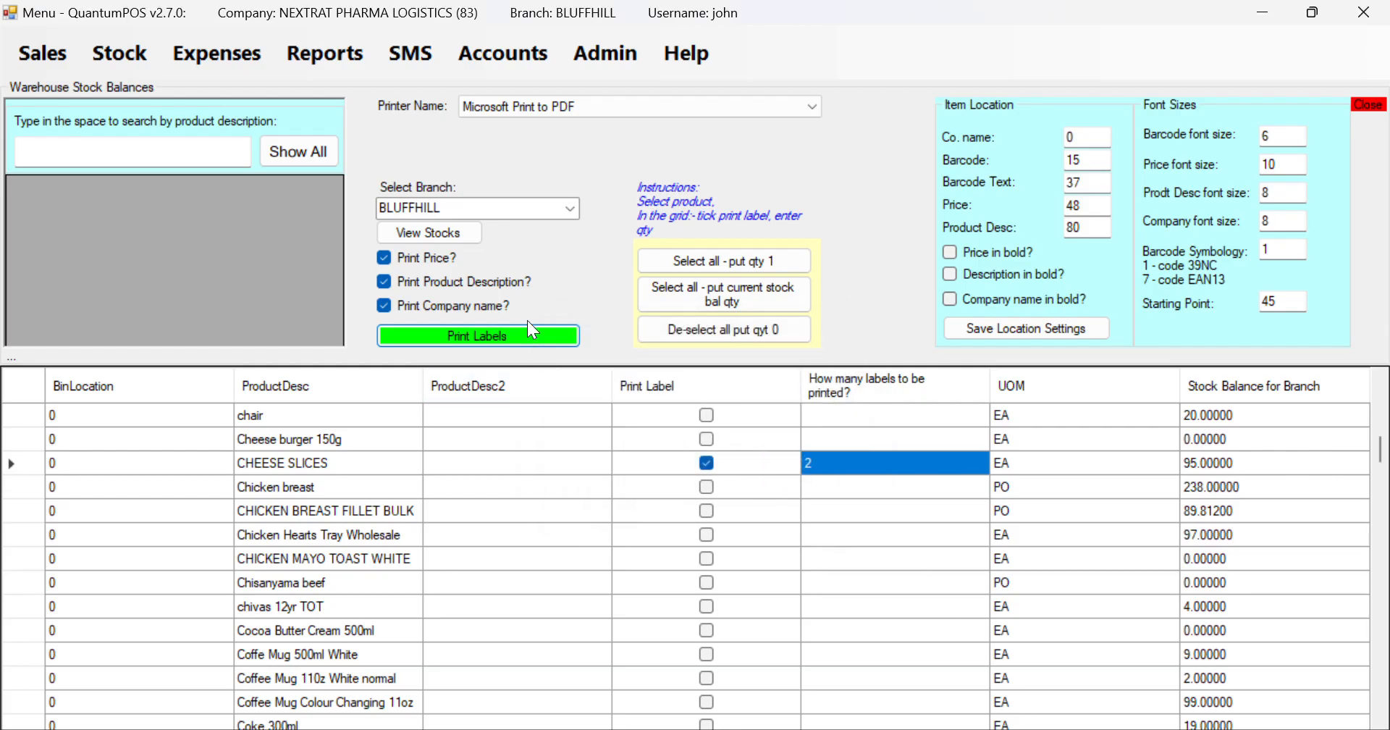
click(427, 264)
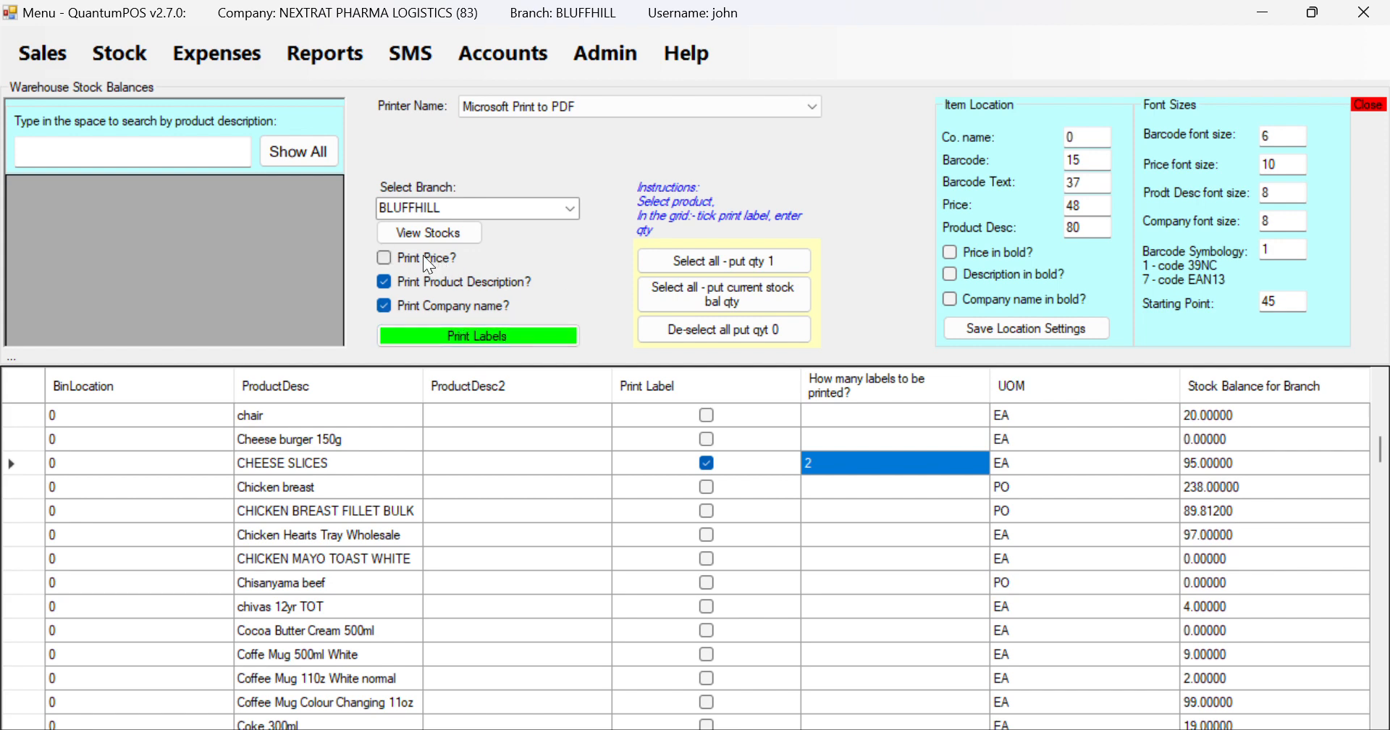
Print the labels again, saving them as label_test2.pdf
click(475, 333)
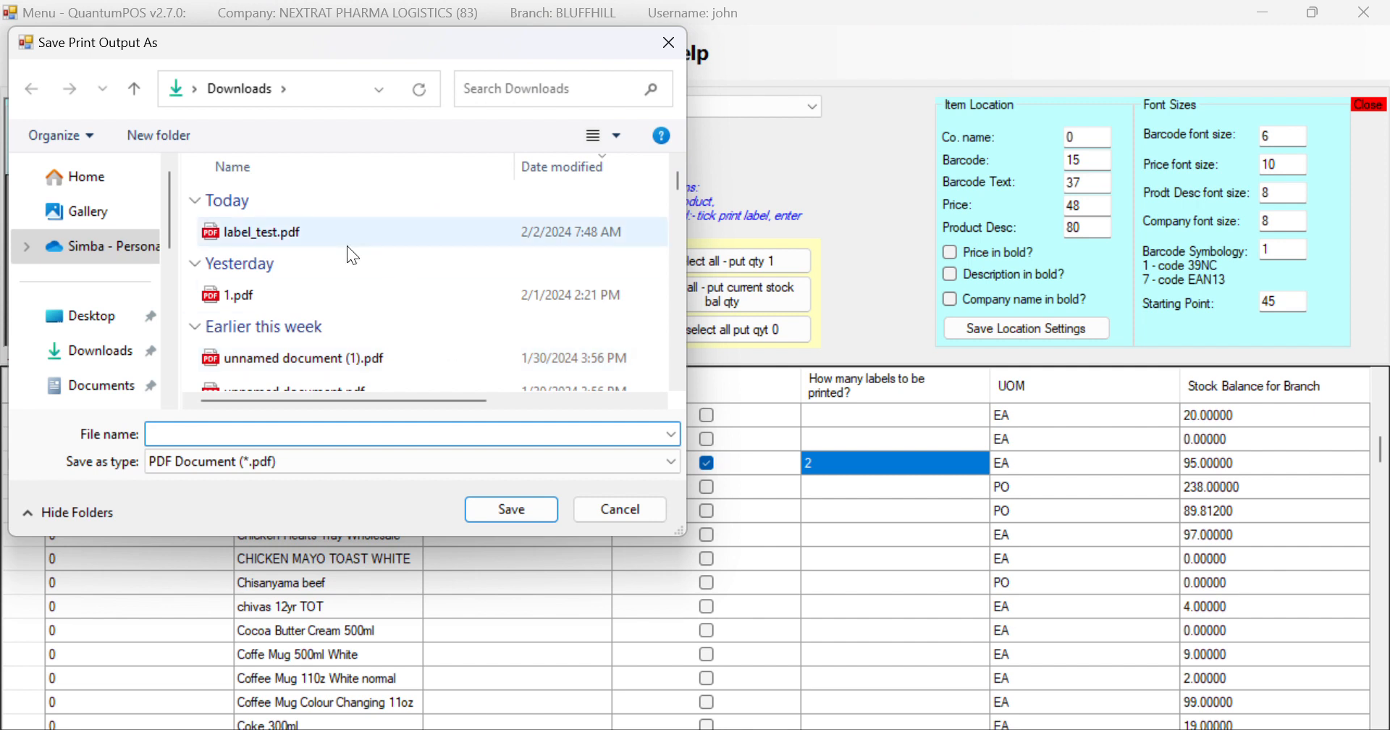
click(327, 243)
key(Right)
key(Right)
key(Right)
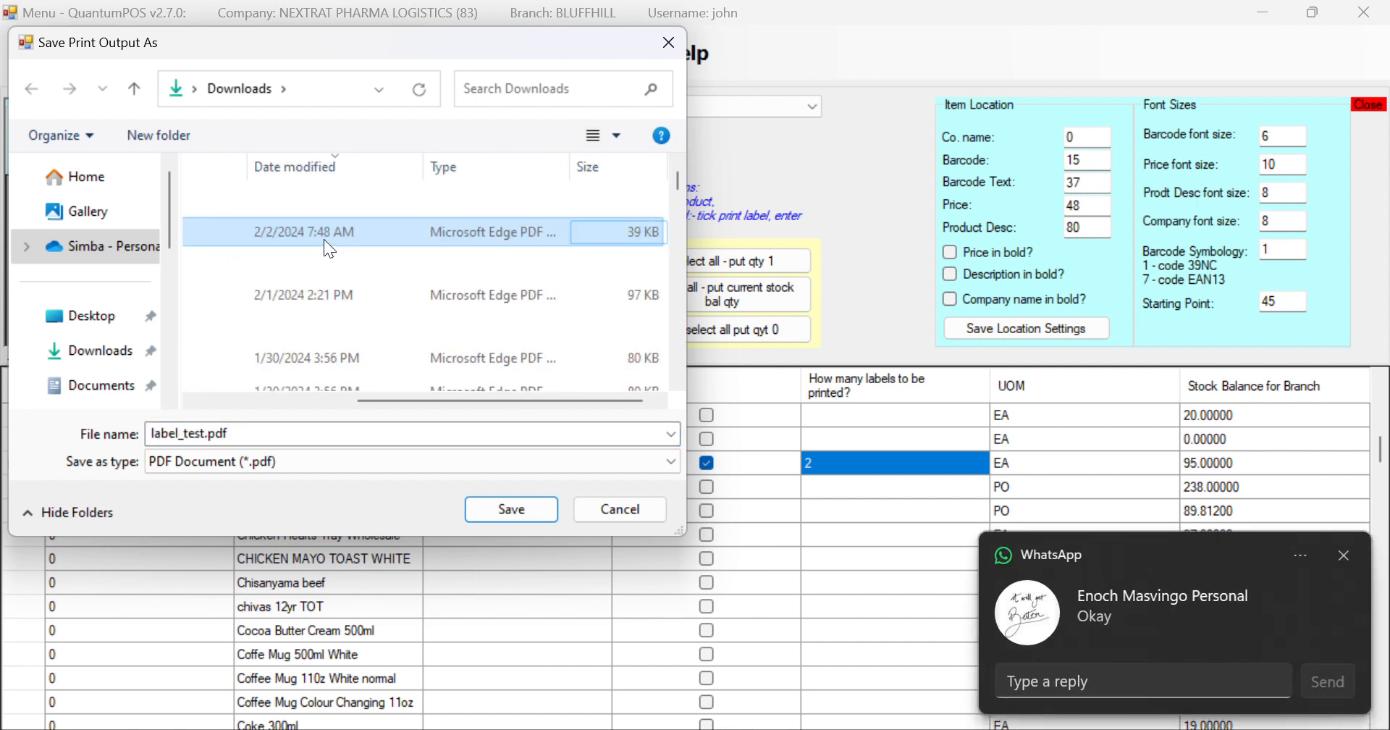
click(204, 435)
click(206, 435)
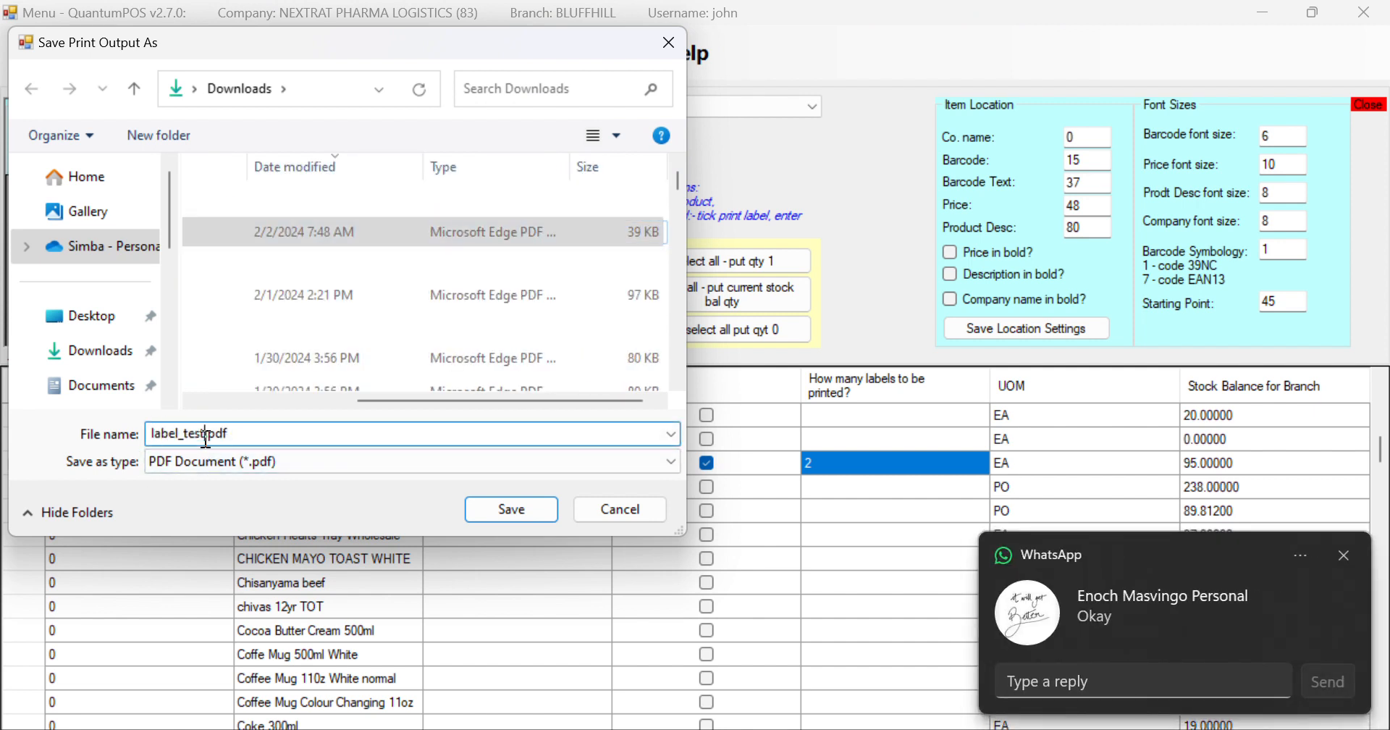
text(2)
click(511, 510)
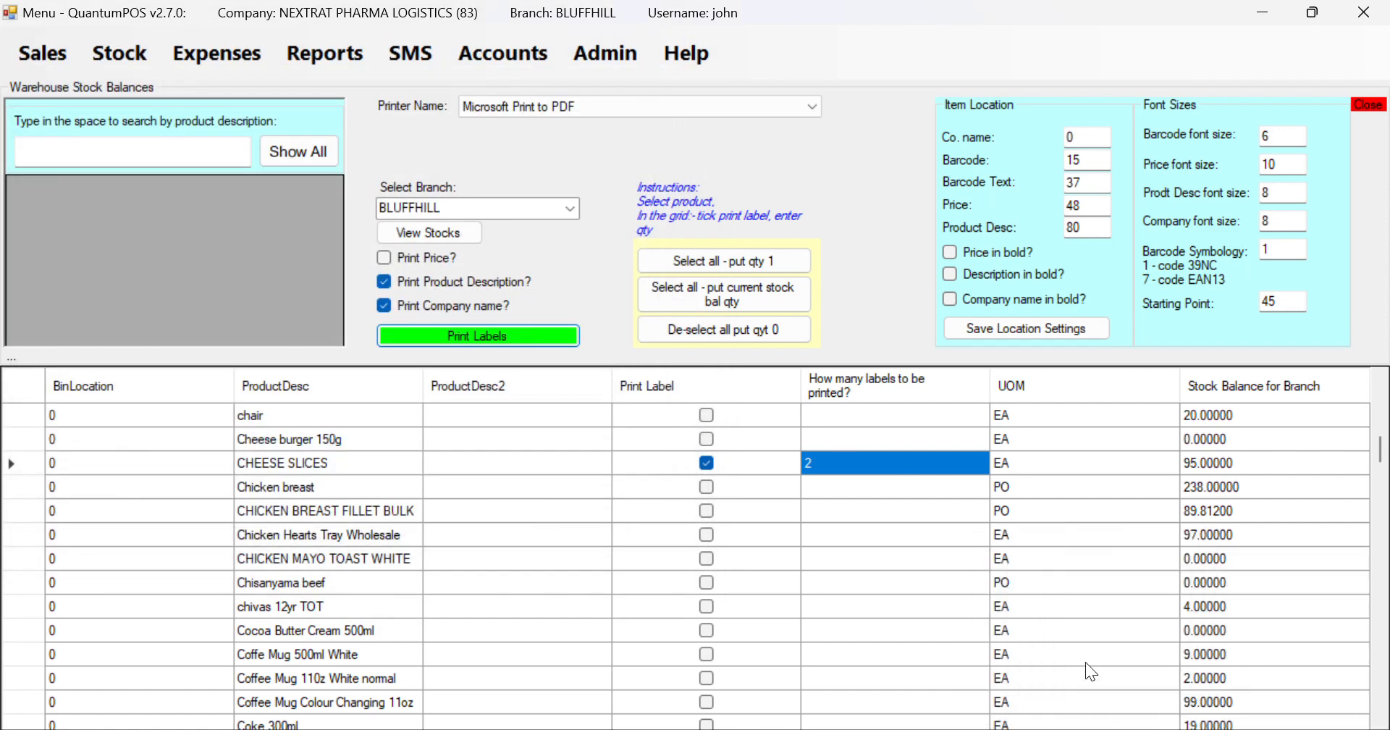
Dismiss the printed message and open label_test2.pdf from the Downloads window
click(777, 443)
mouse_move(645, 727)
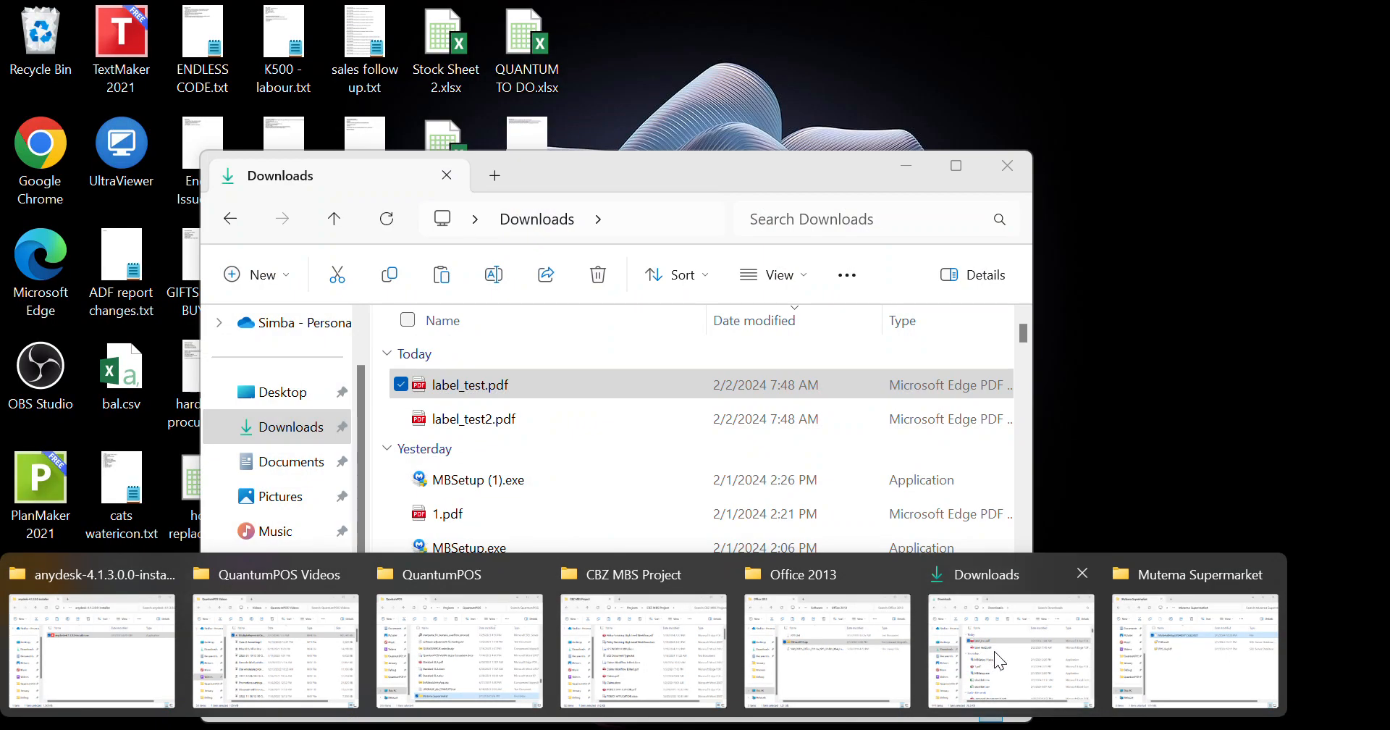
click(993, 650)
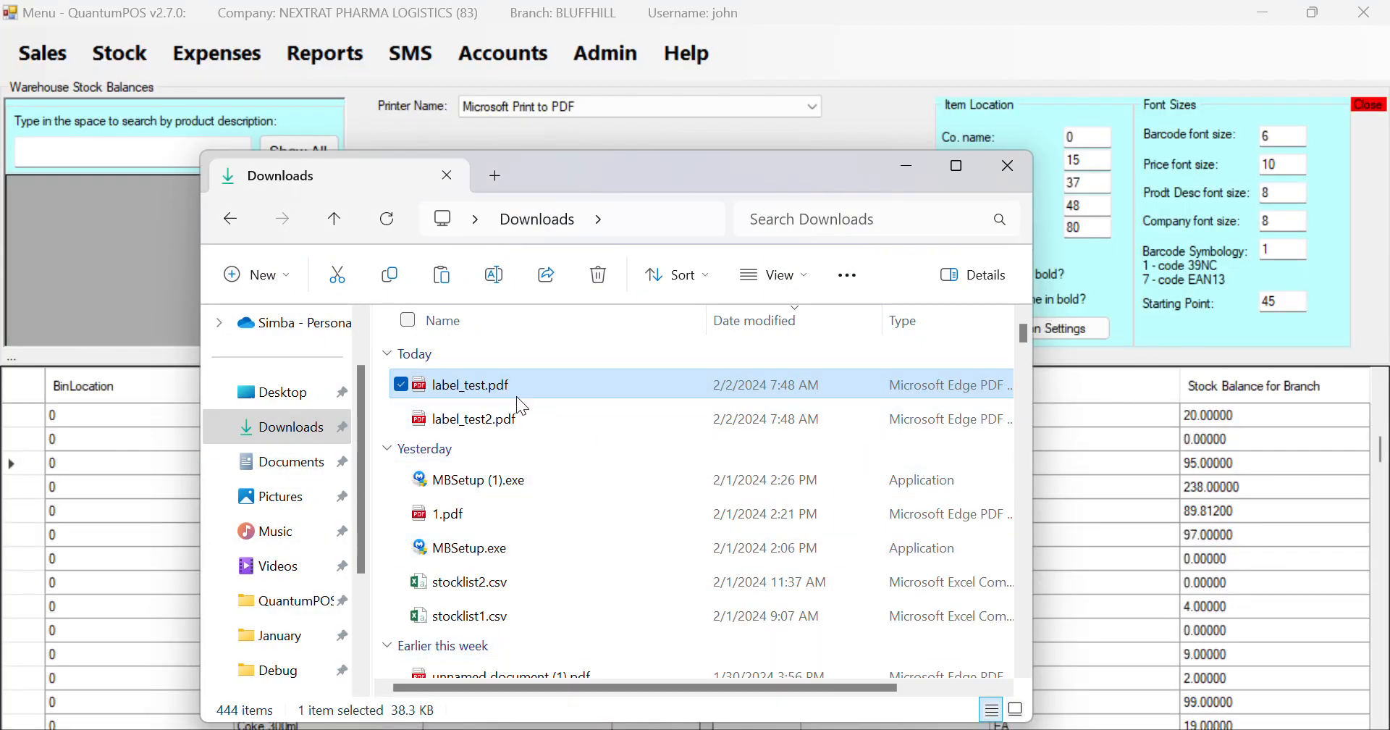
click(470, 419)
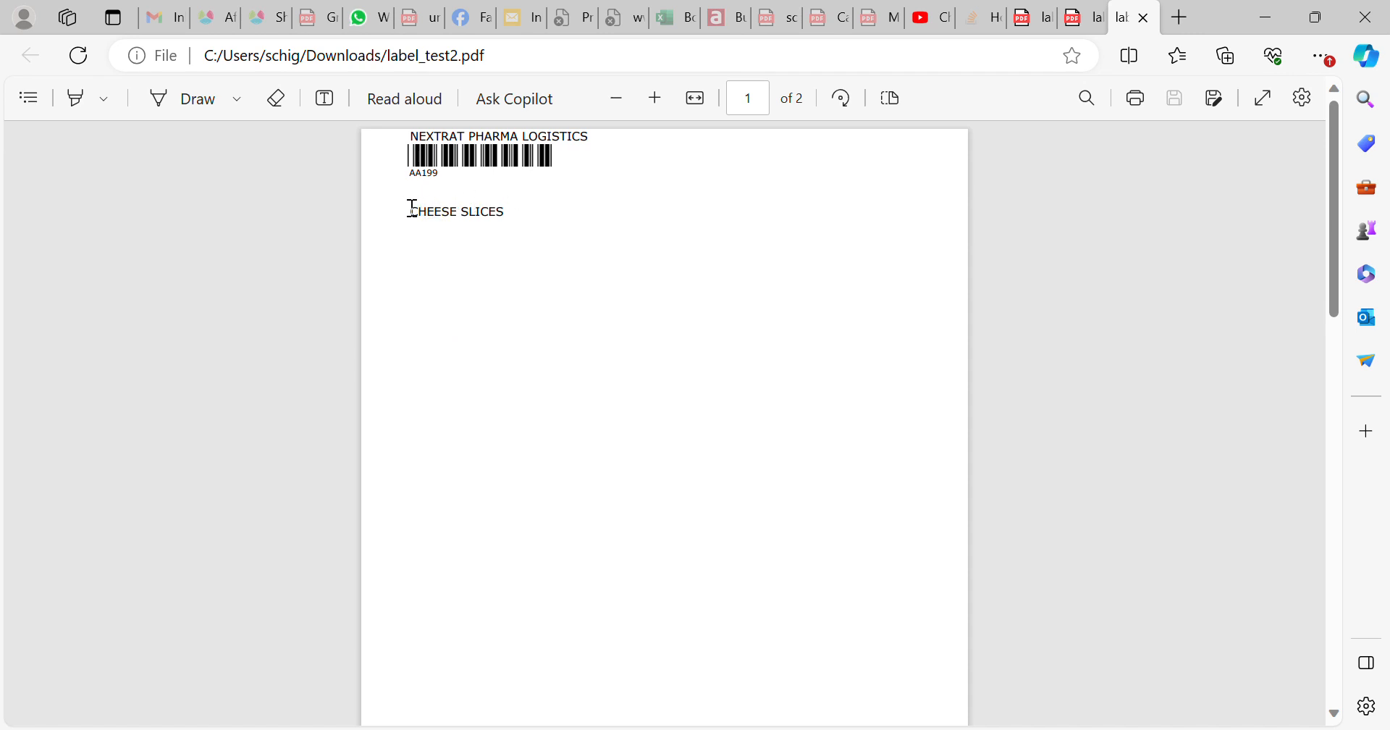
Check the CHEESE SLICES text position on the PDF label, then return to QuantumPOS
drag(404, 210, 497, 210)
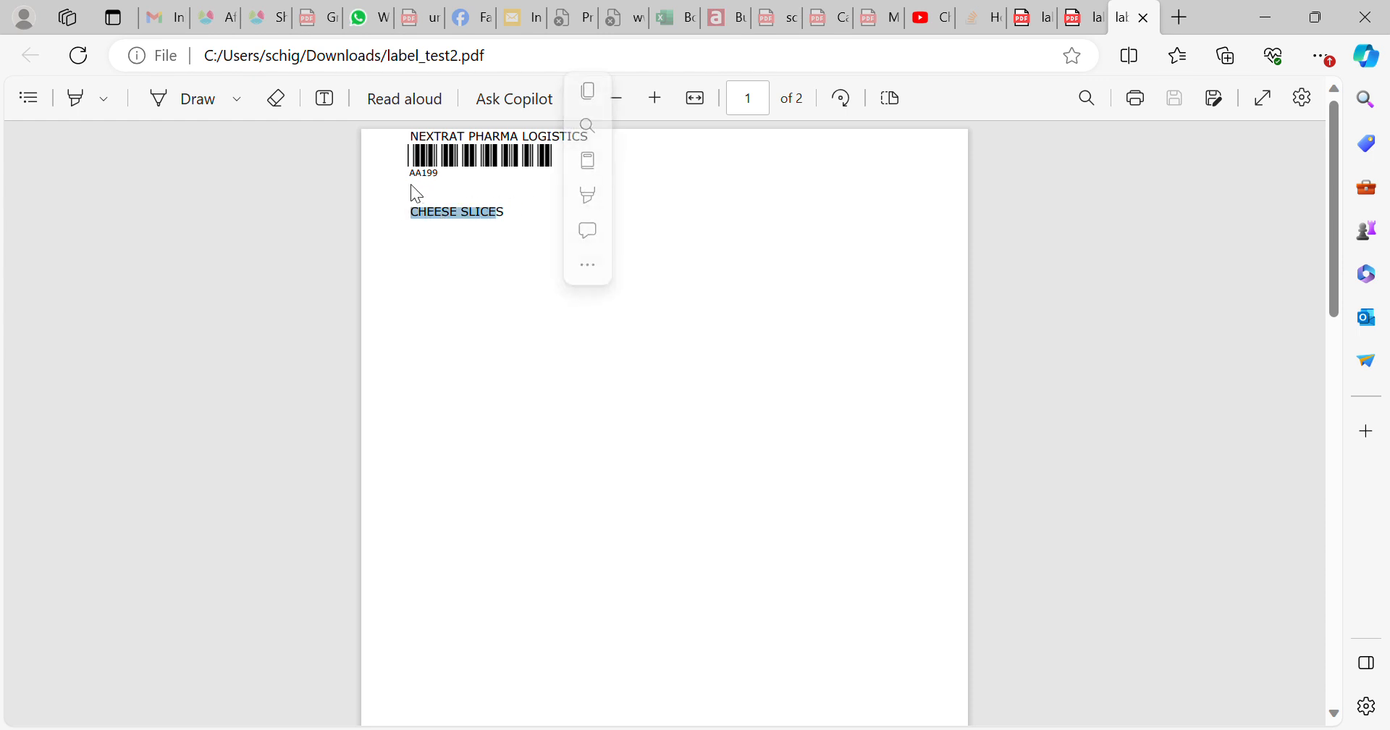
click(432, 187)
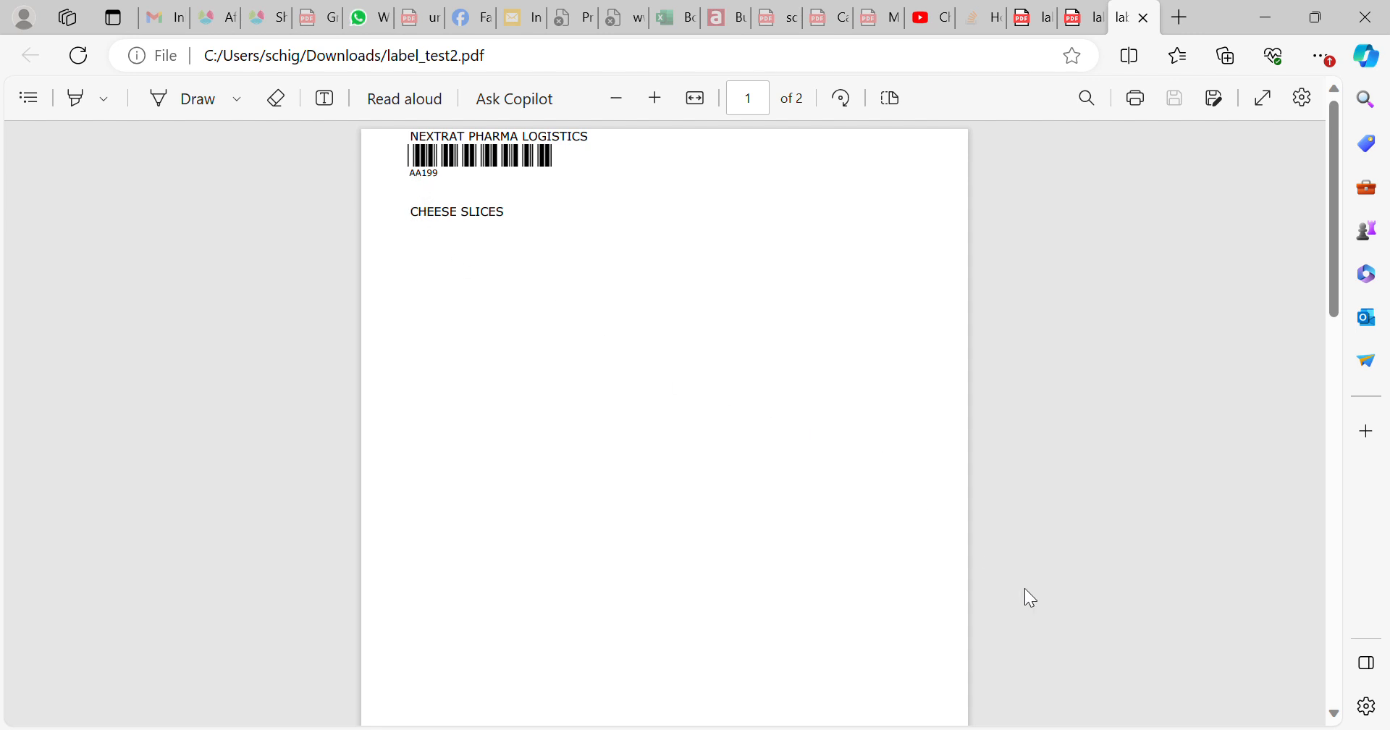
mouse_move(1039, 729)
click(1030, 667)
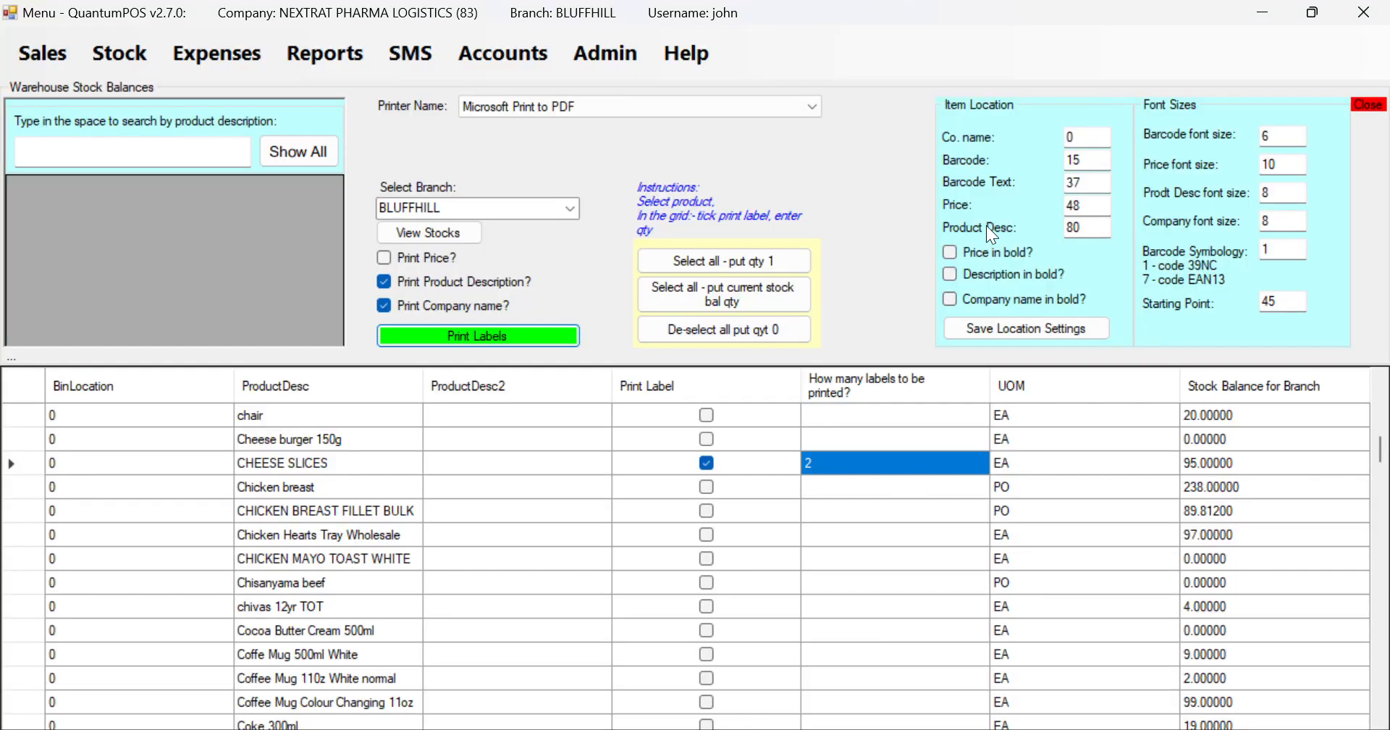
Change the Product Desc position from 80 to 48 and save the location settings
drag(1090, 224, 1053, 231)
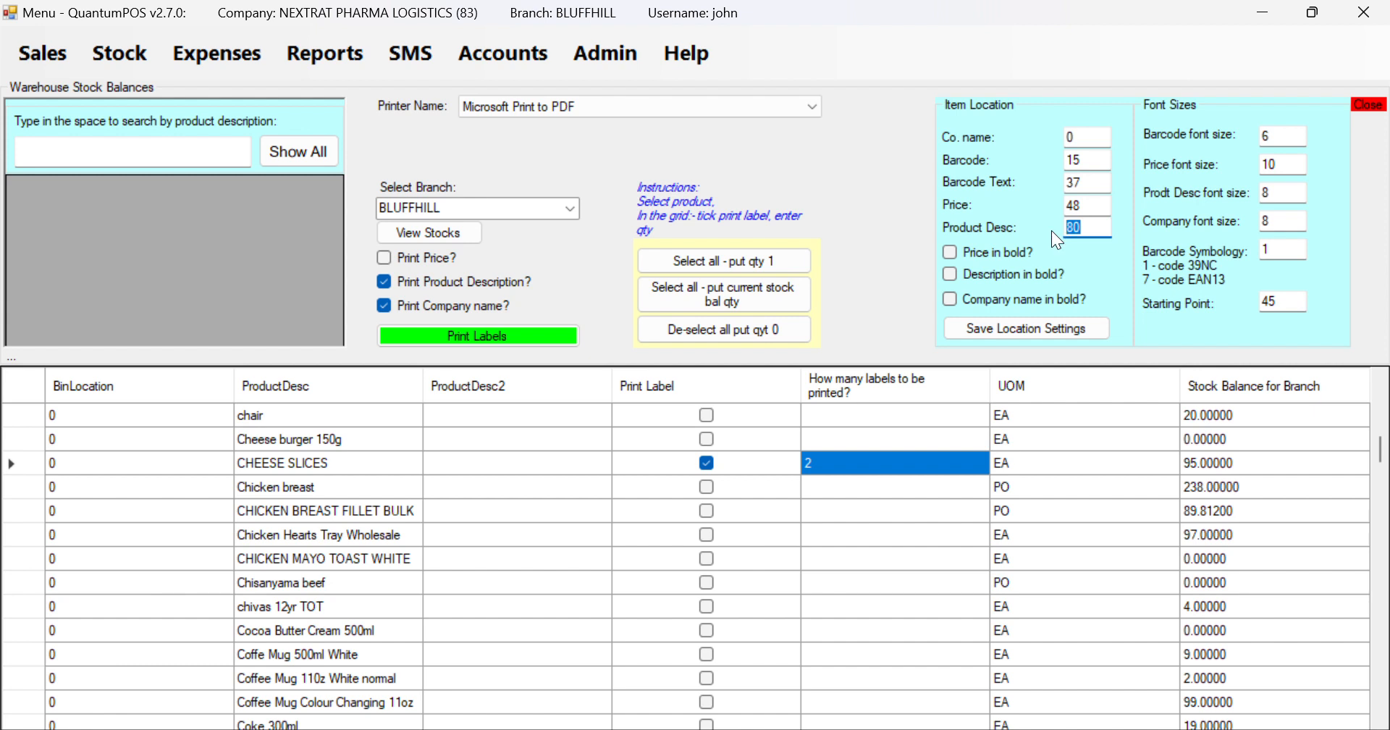
text(48)
click(1043, 333)
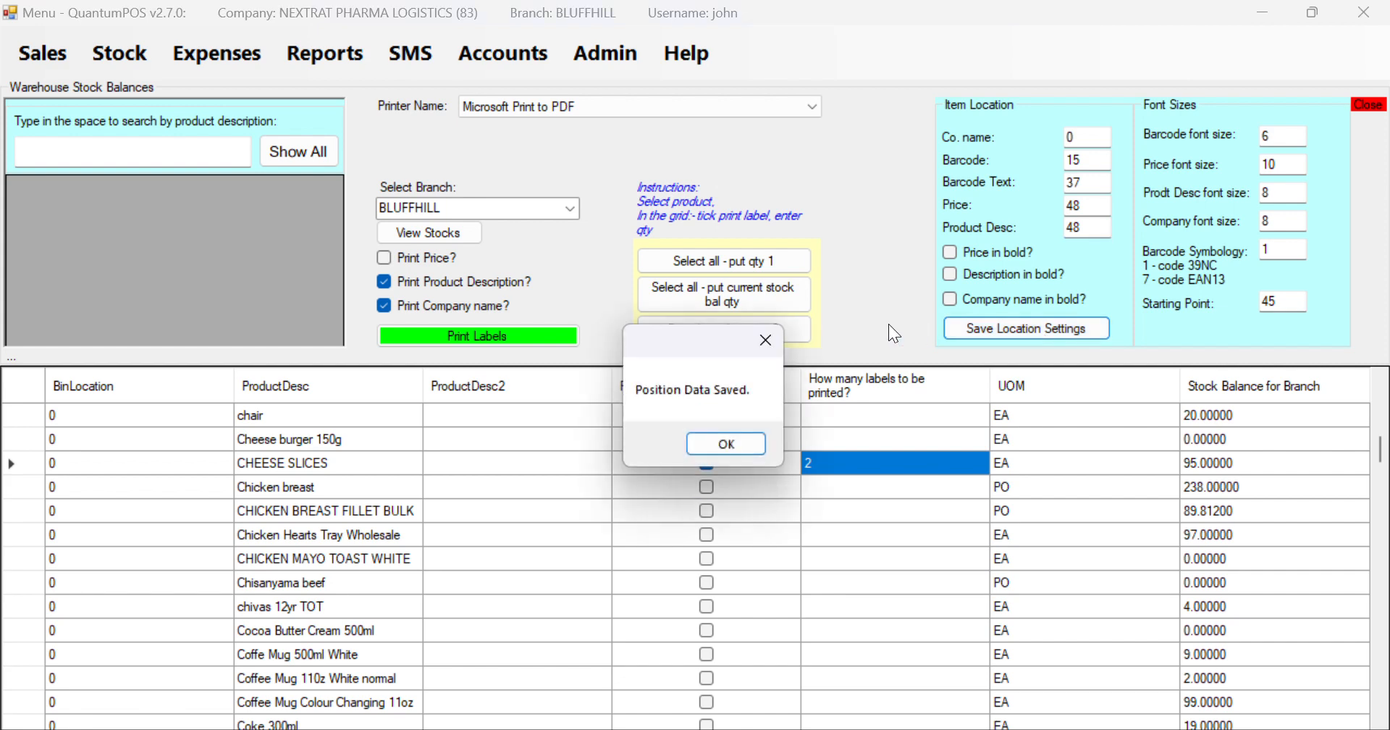
click(726, 443)
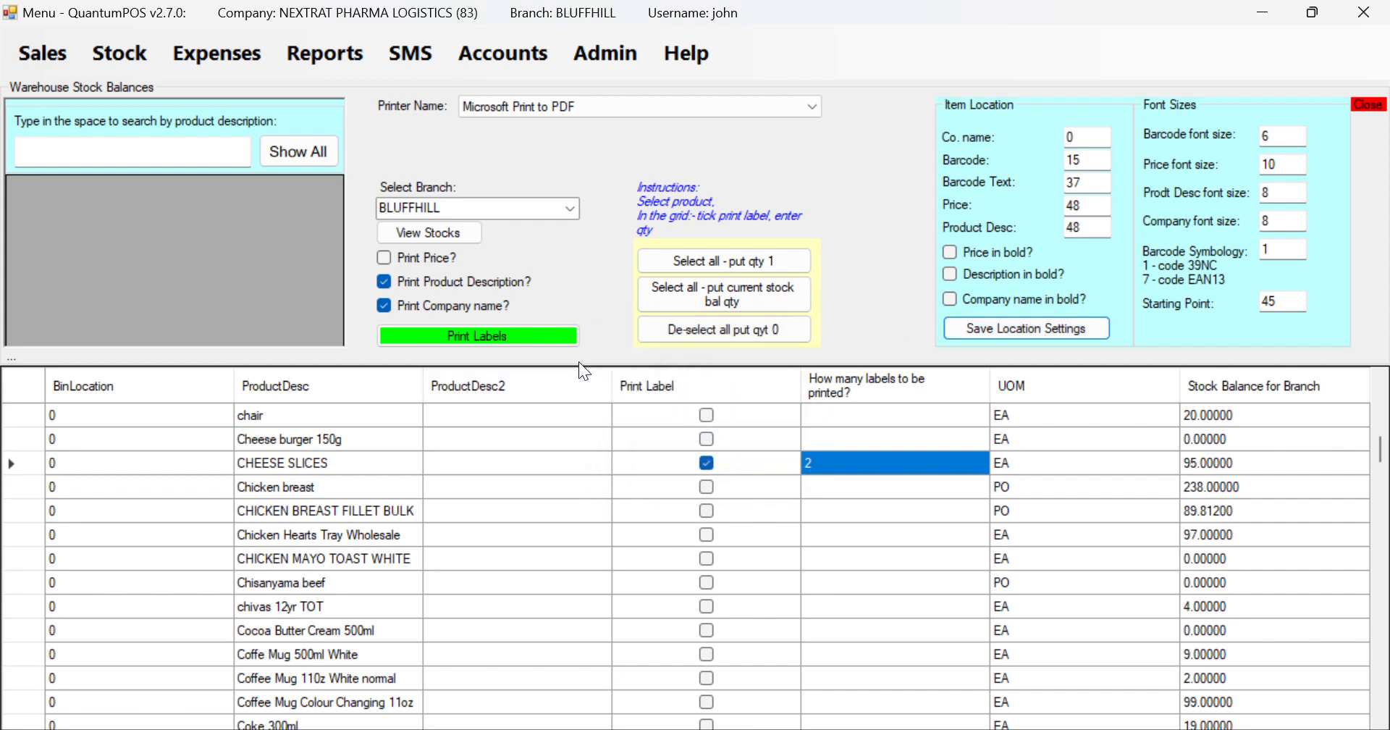
Print the CHEESE SLICES labels to label_test3.pdf, picking the name from suggestions
click(556, 338)
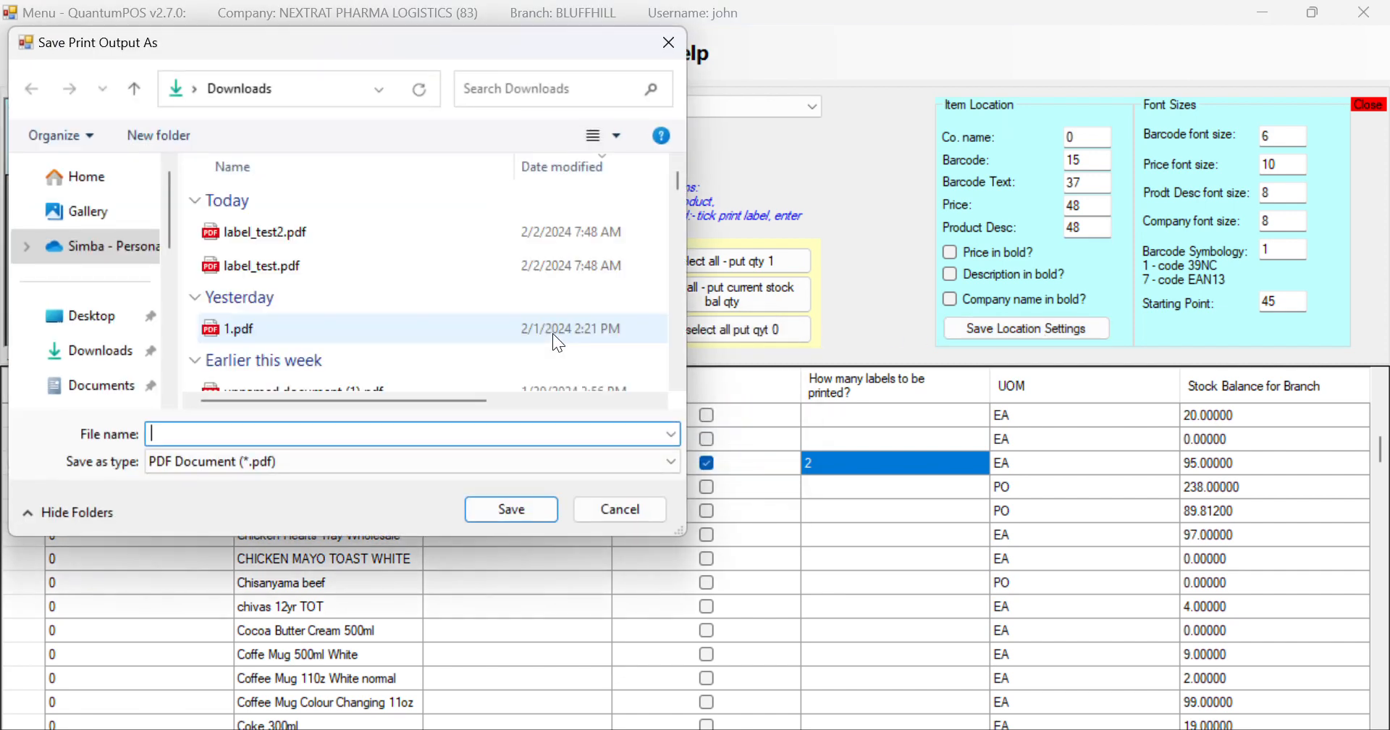
text(la)
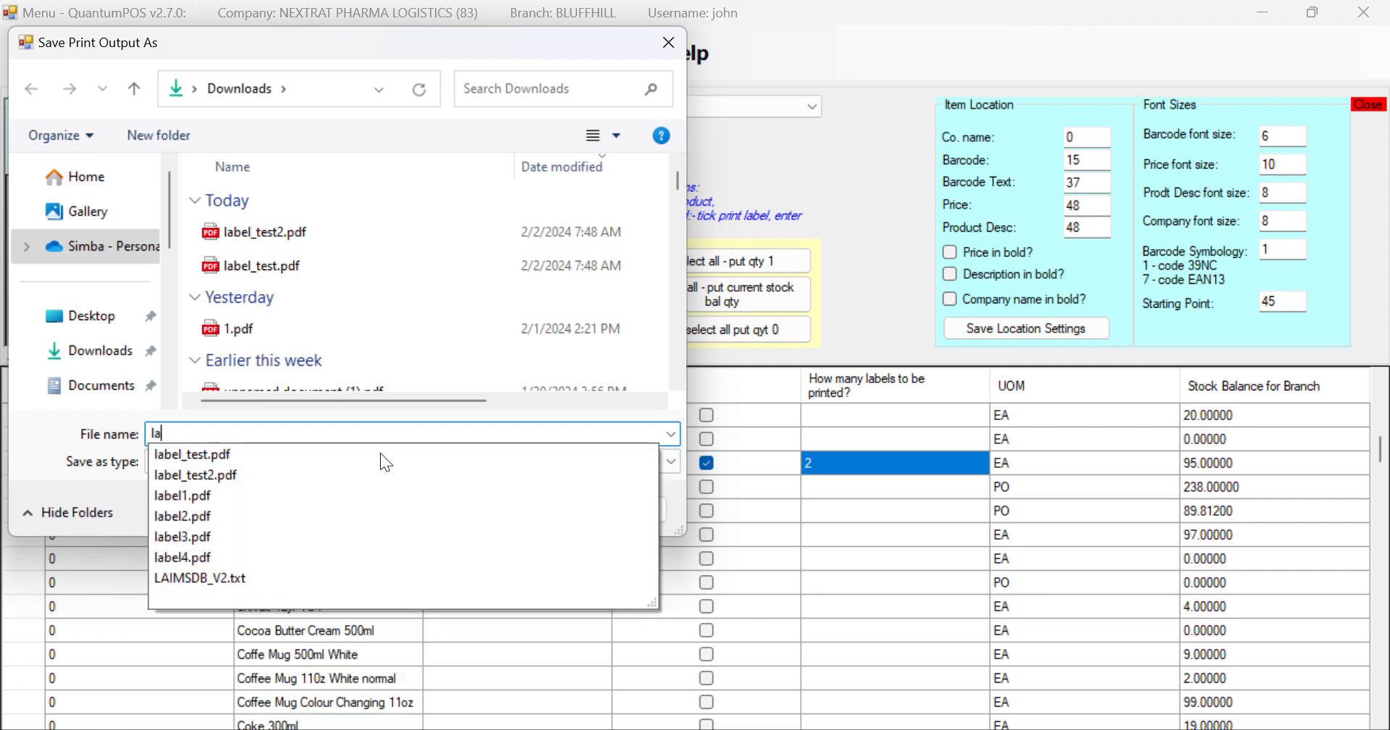
key(Down)
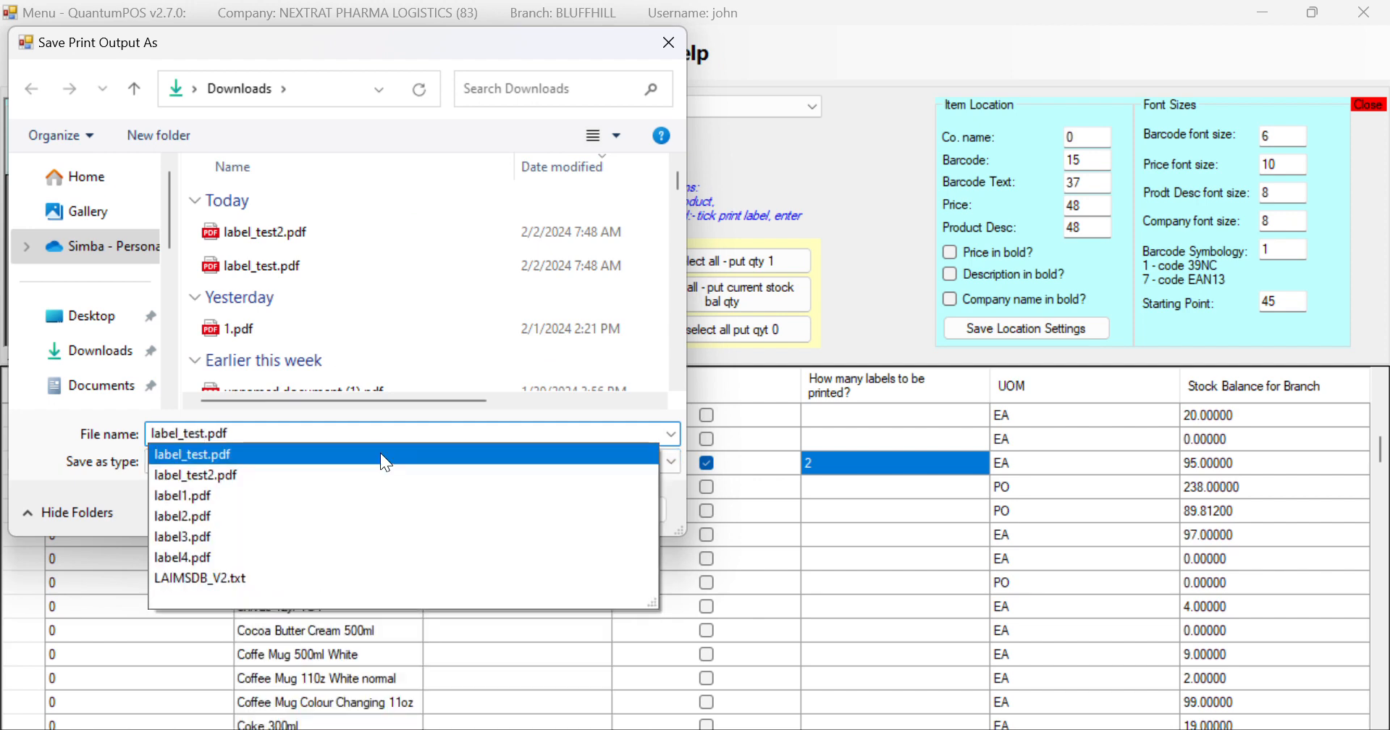
key(Return)
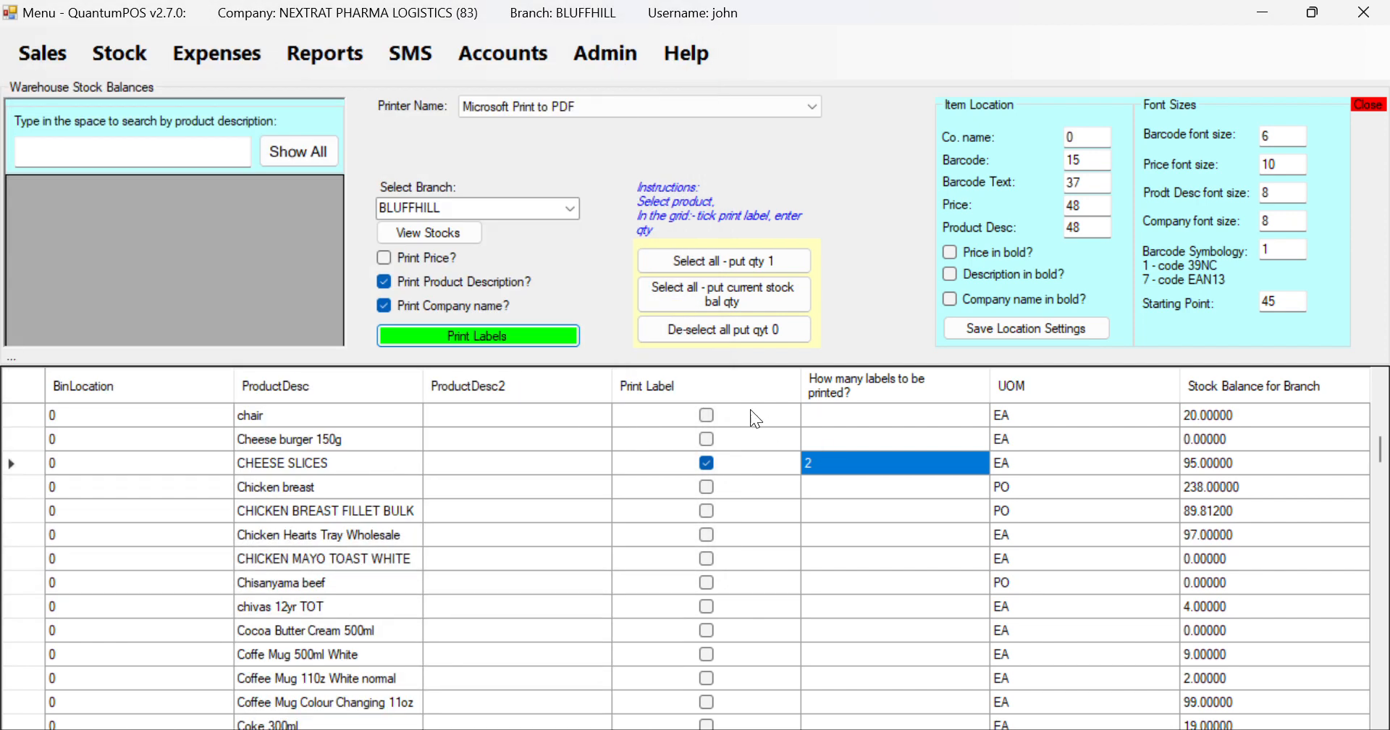
click(792, 440)
Open label_test3.pdf from Downloads to check the layout, then return to QuantumPOS
mouse_move(753, 685)
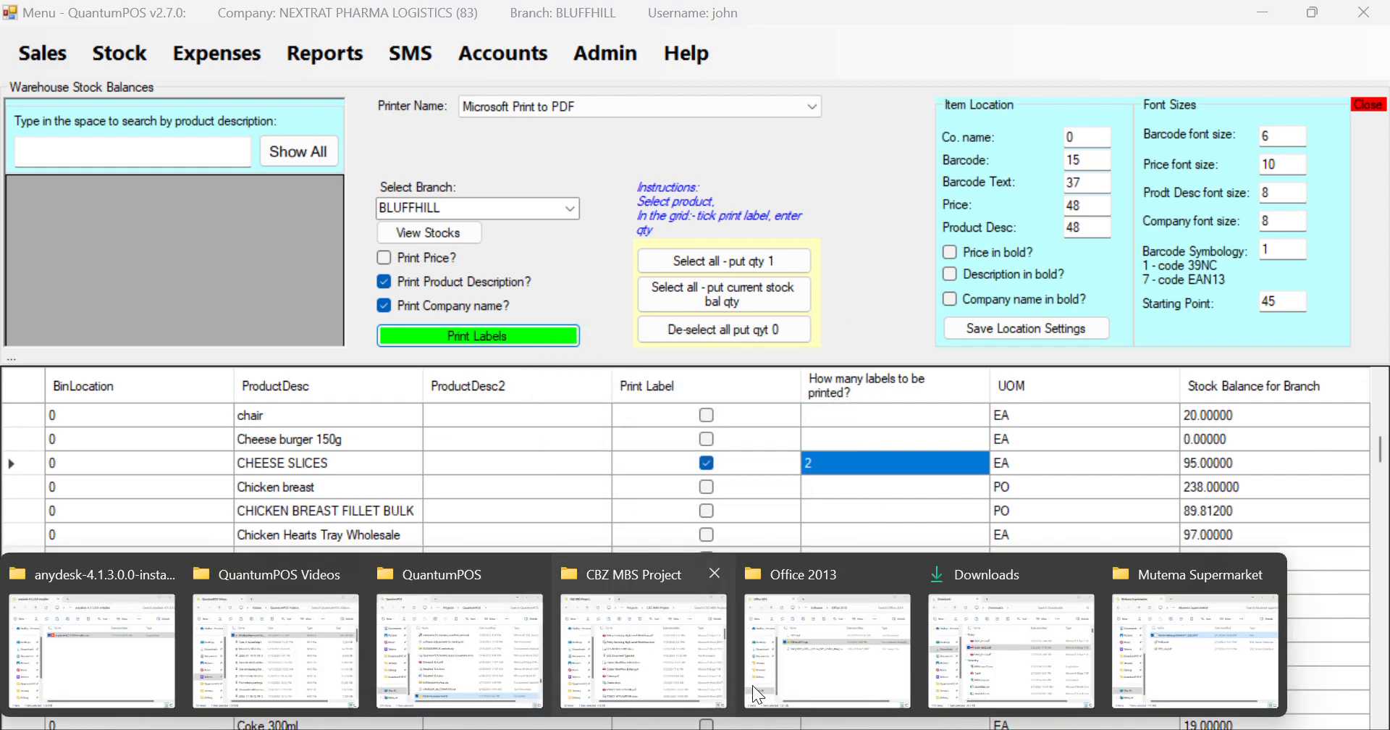
click(979, 671)
double_click(477, 453)
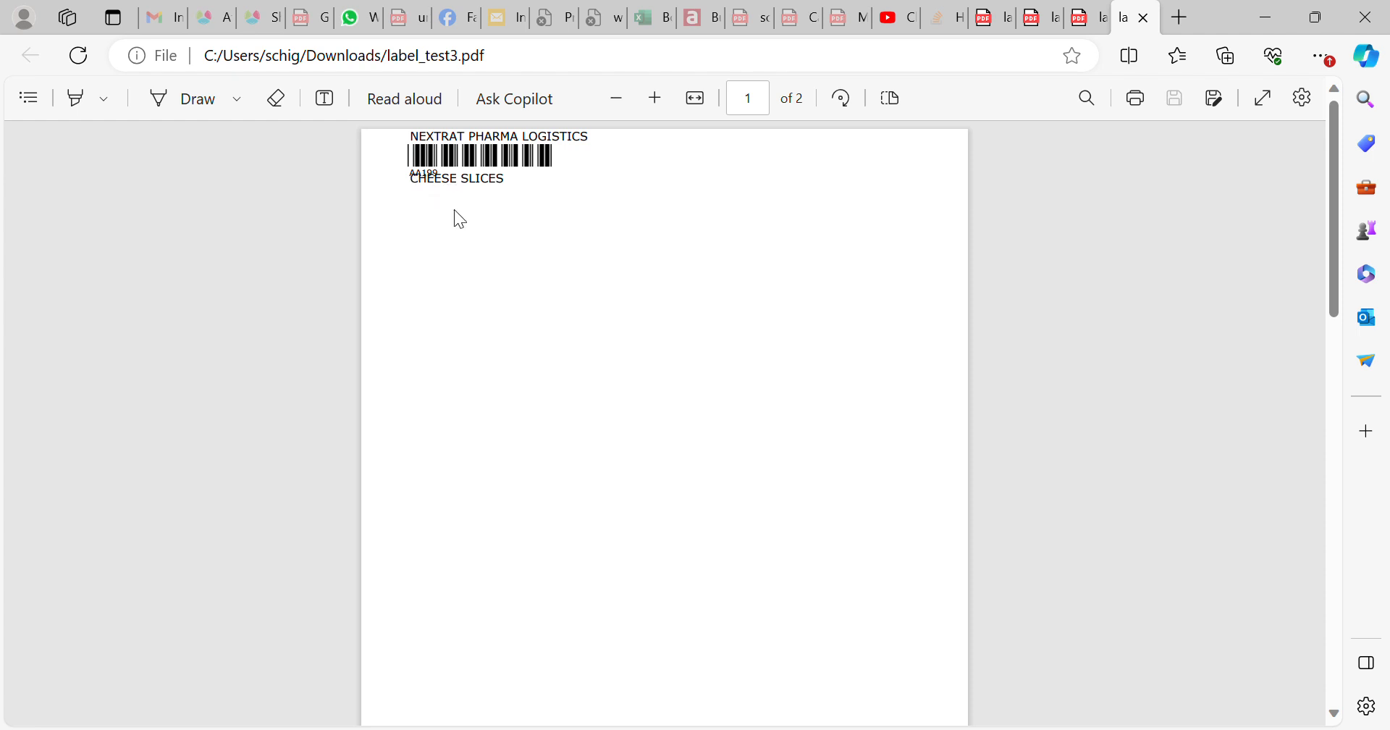
click(1086, 729)
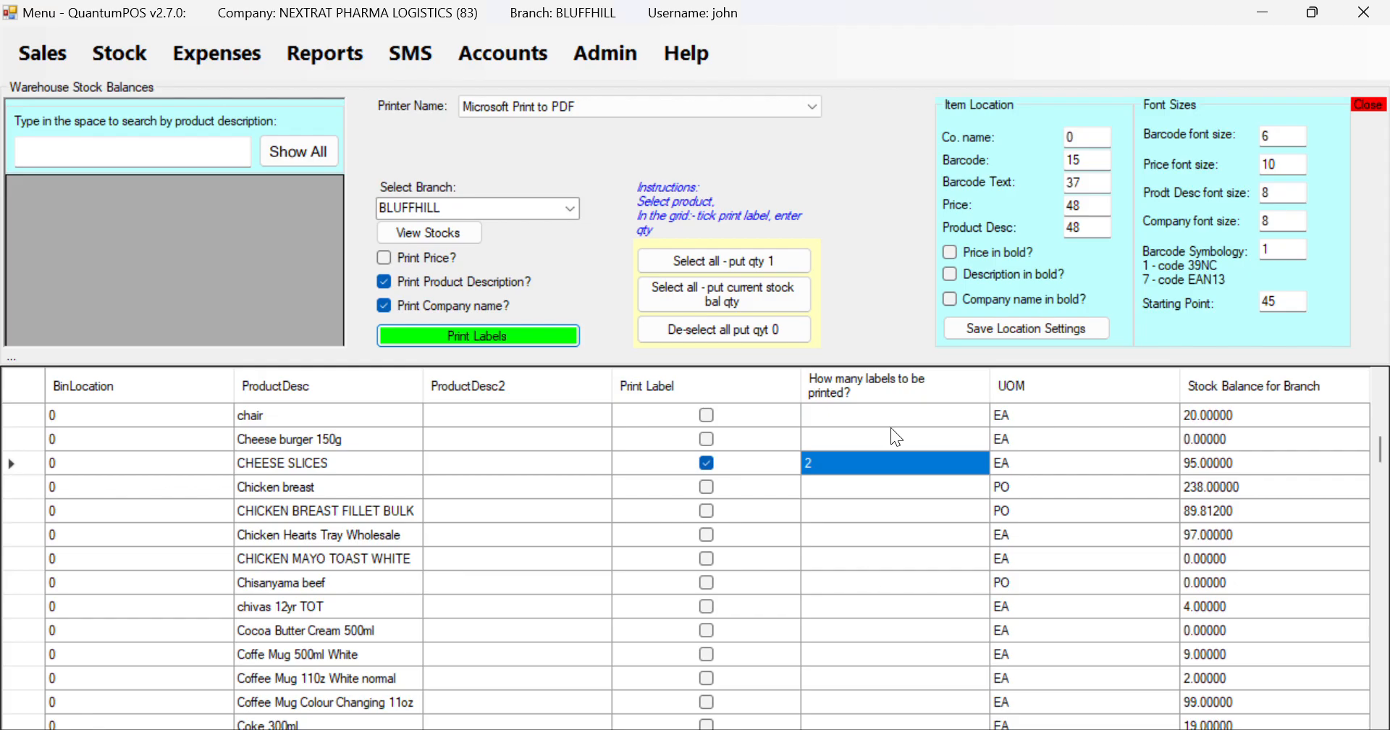
Set the Product Desc position to 55 and save the location settings
double_click(1071, 225)
text(55)
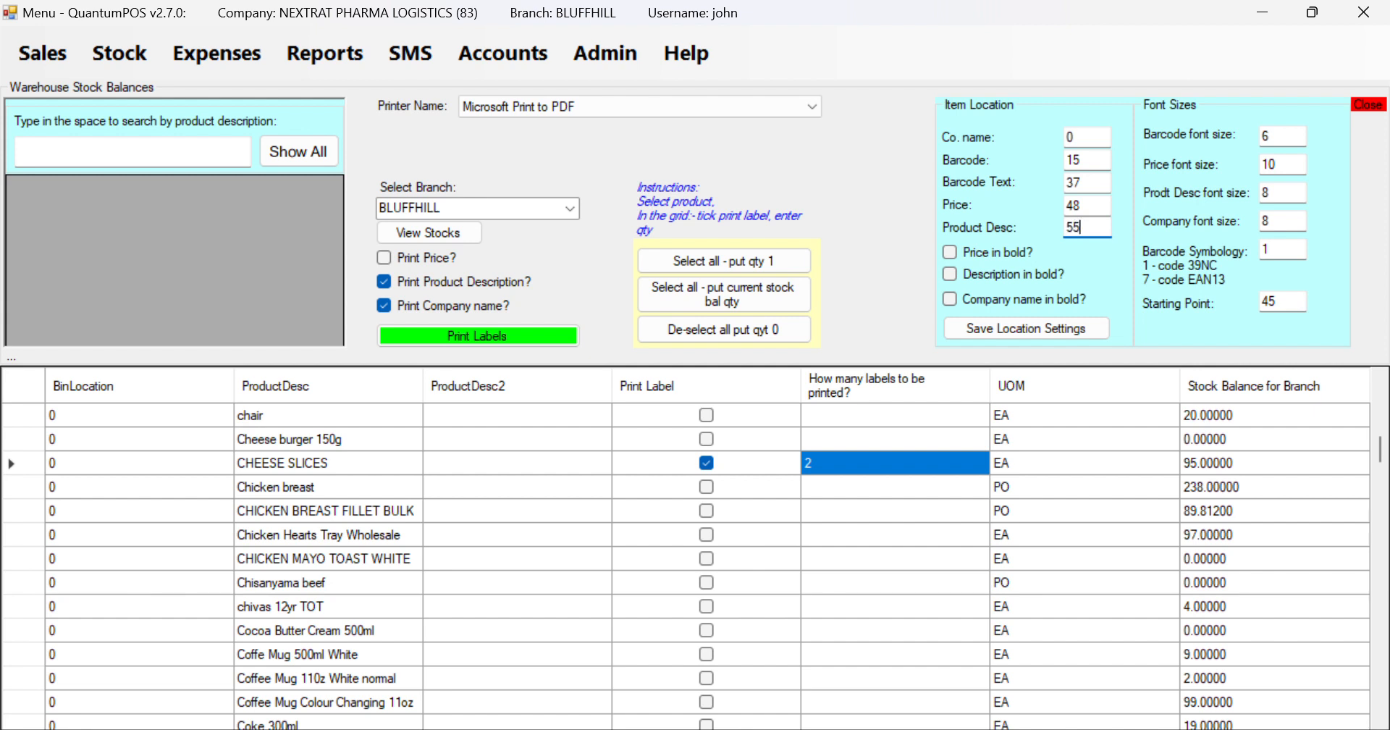
click(1002, 327)
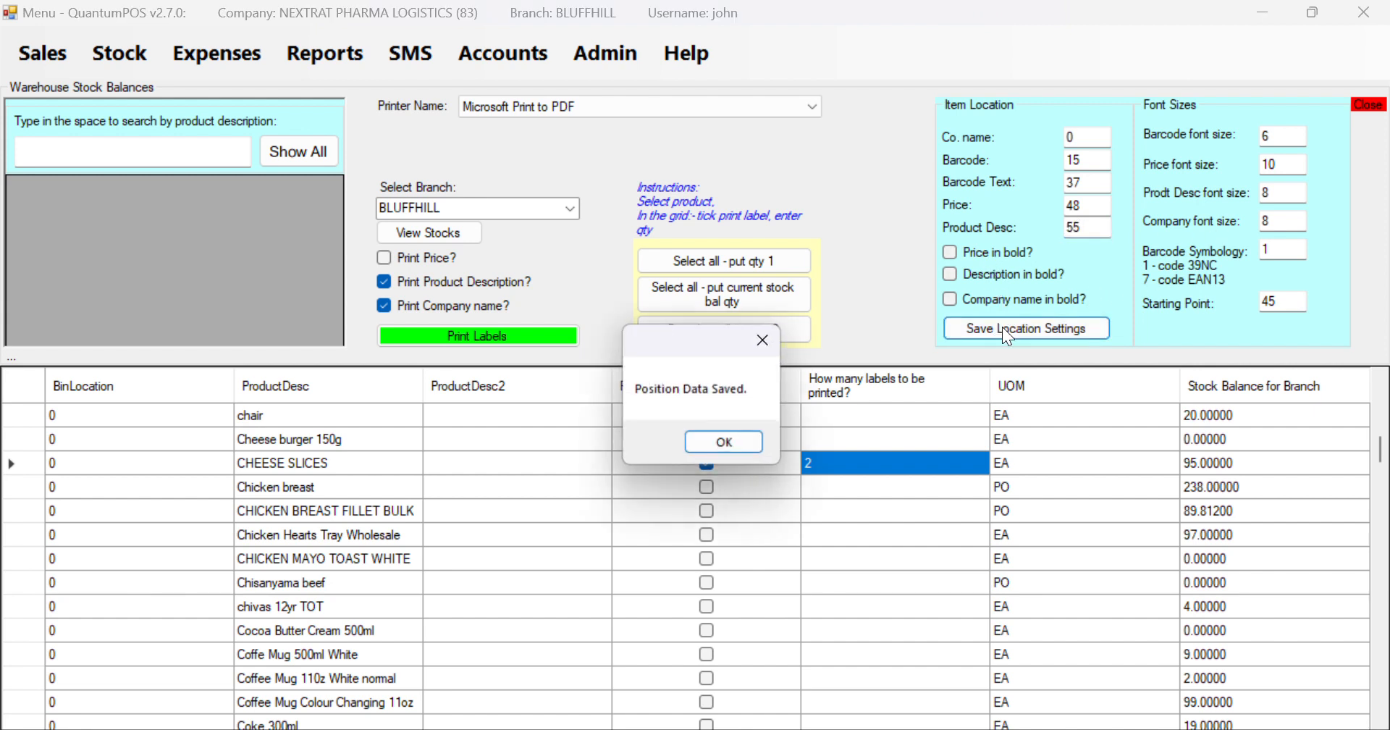
click(713, 444)
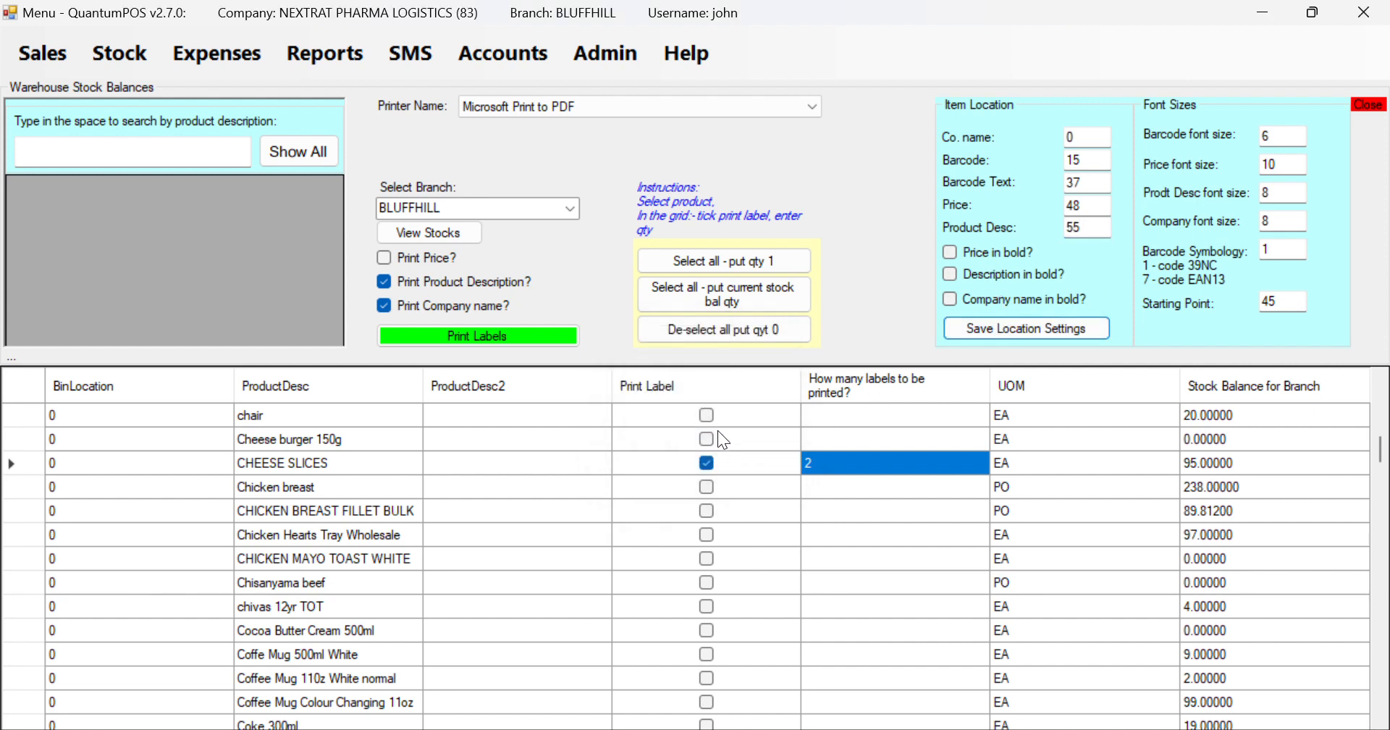
Print the CHEESE SLICES labels to label_test4.pdf
click(514, 337)
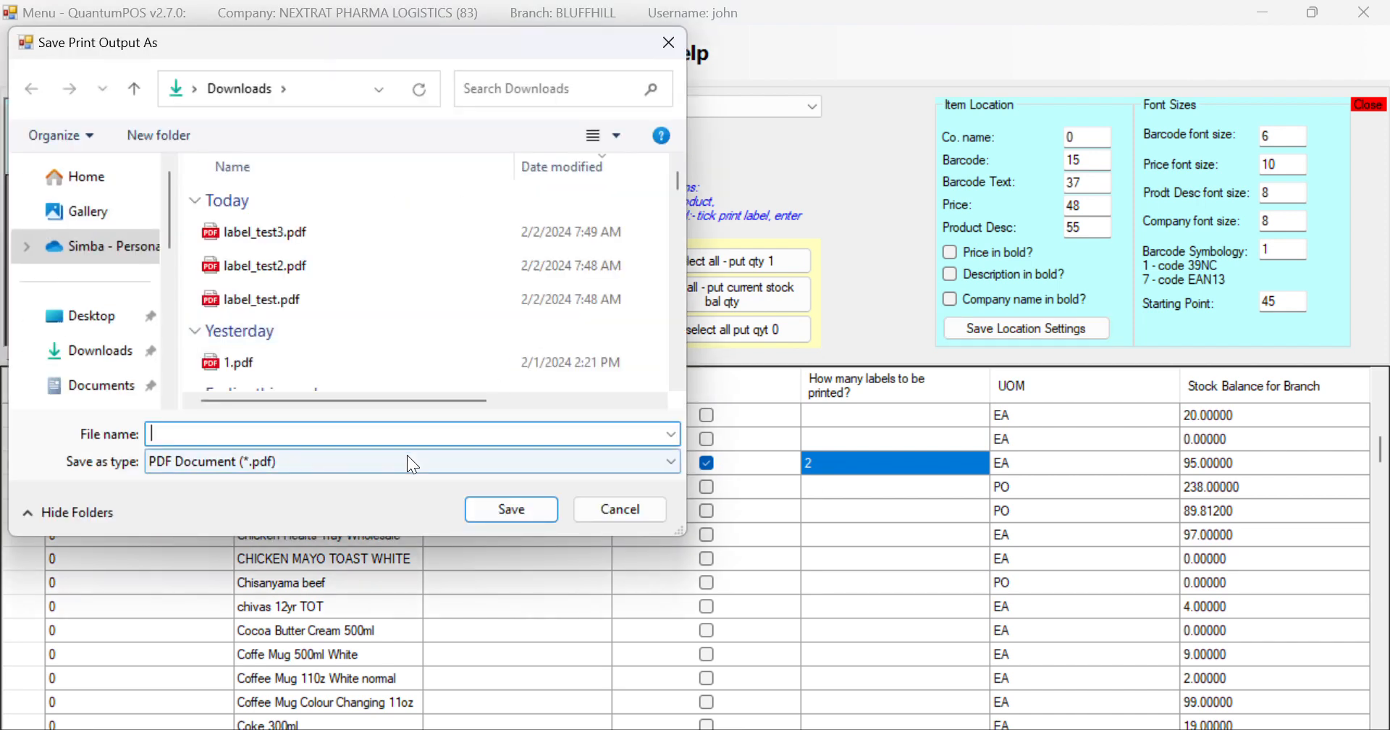
click(262, 232)
click(225, 433)
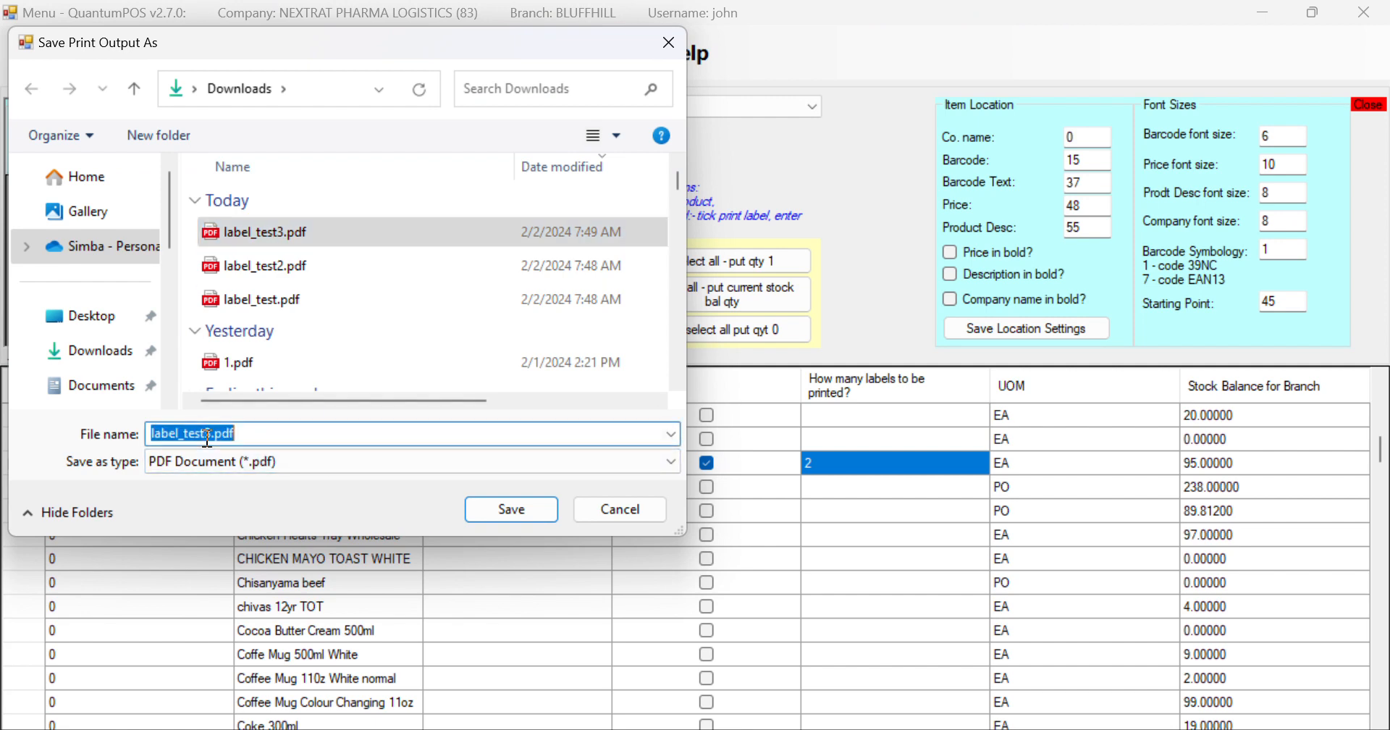
click(211, 433)
key(BackSpace)
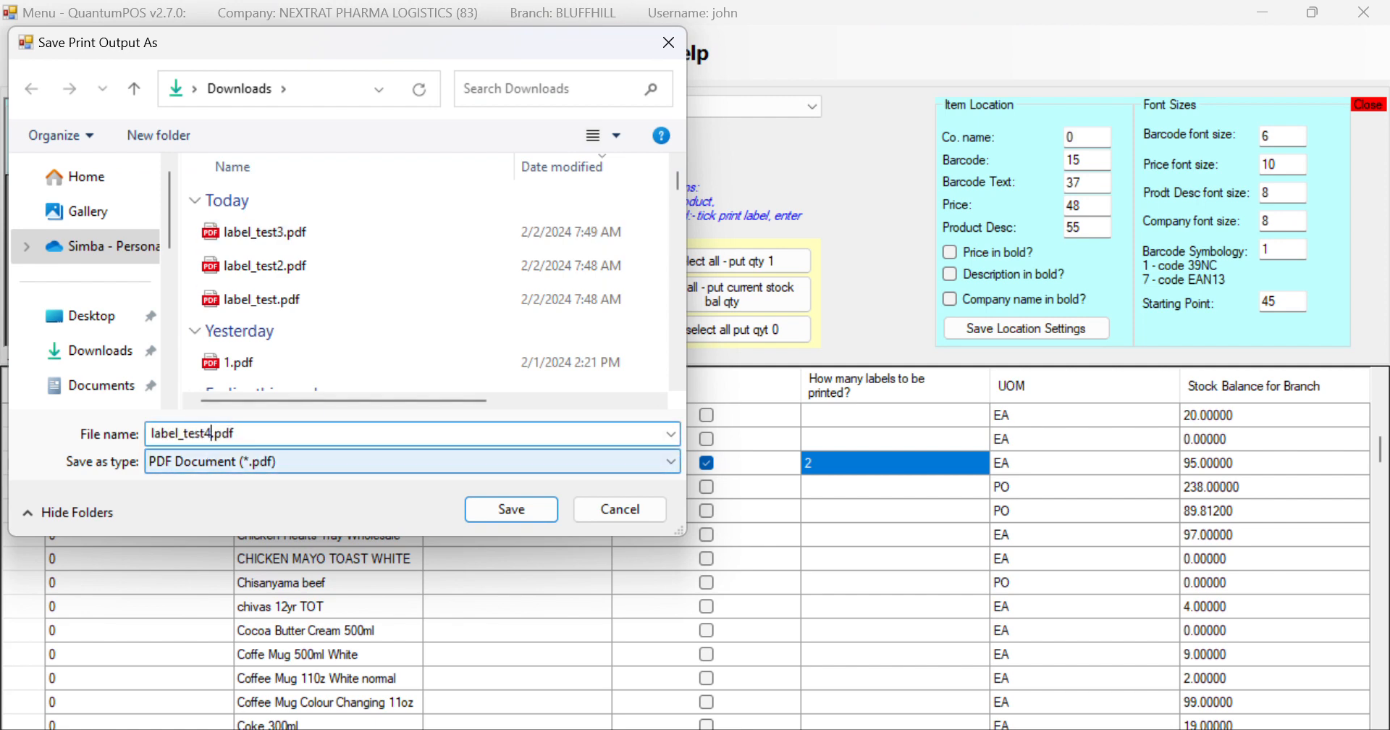
click(511, 508)
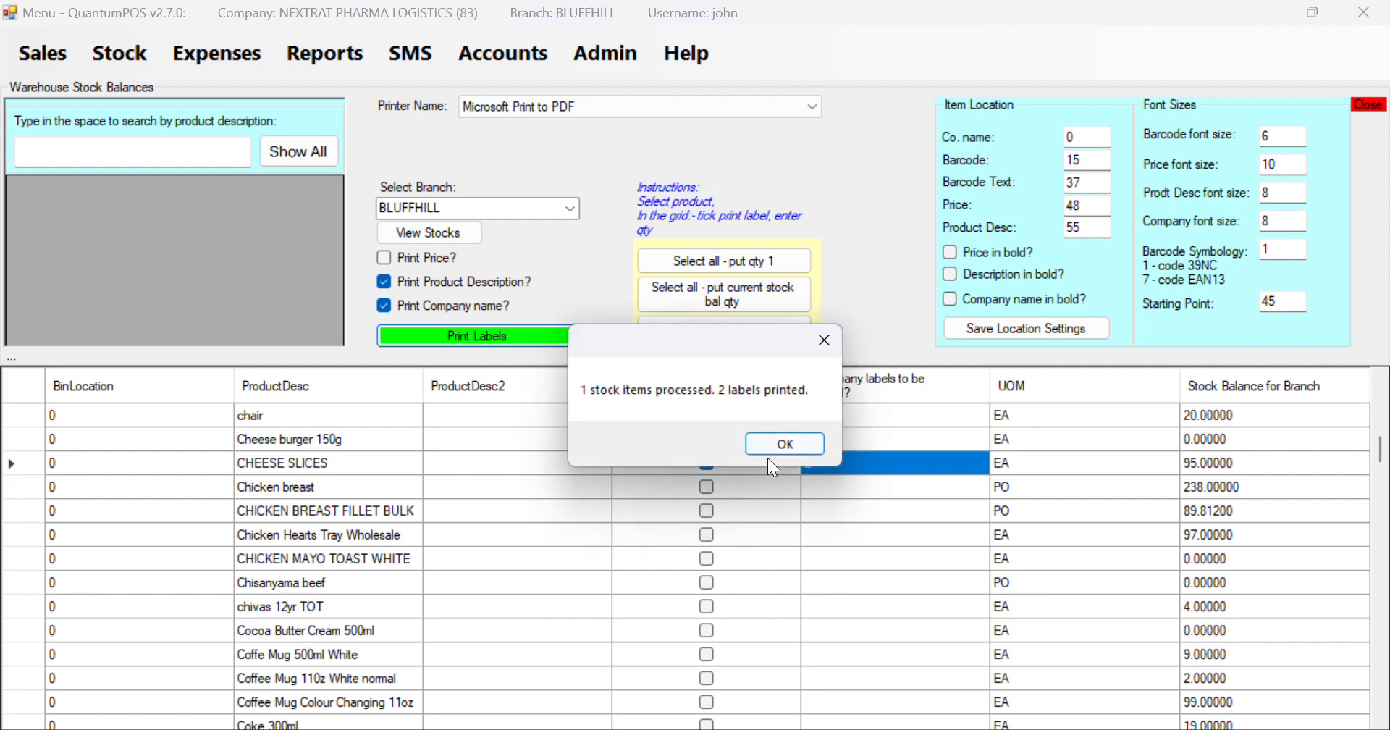
Dismiss the labels-printed message and open label_test4.pdf from the Downloads folder
click(787, 438)
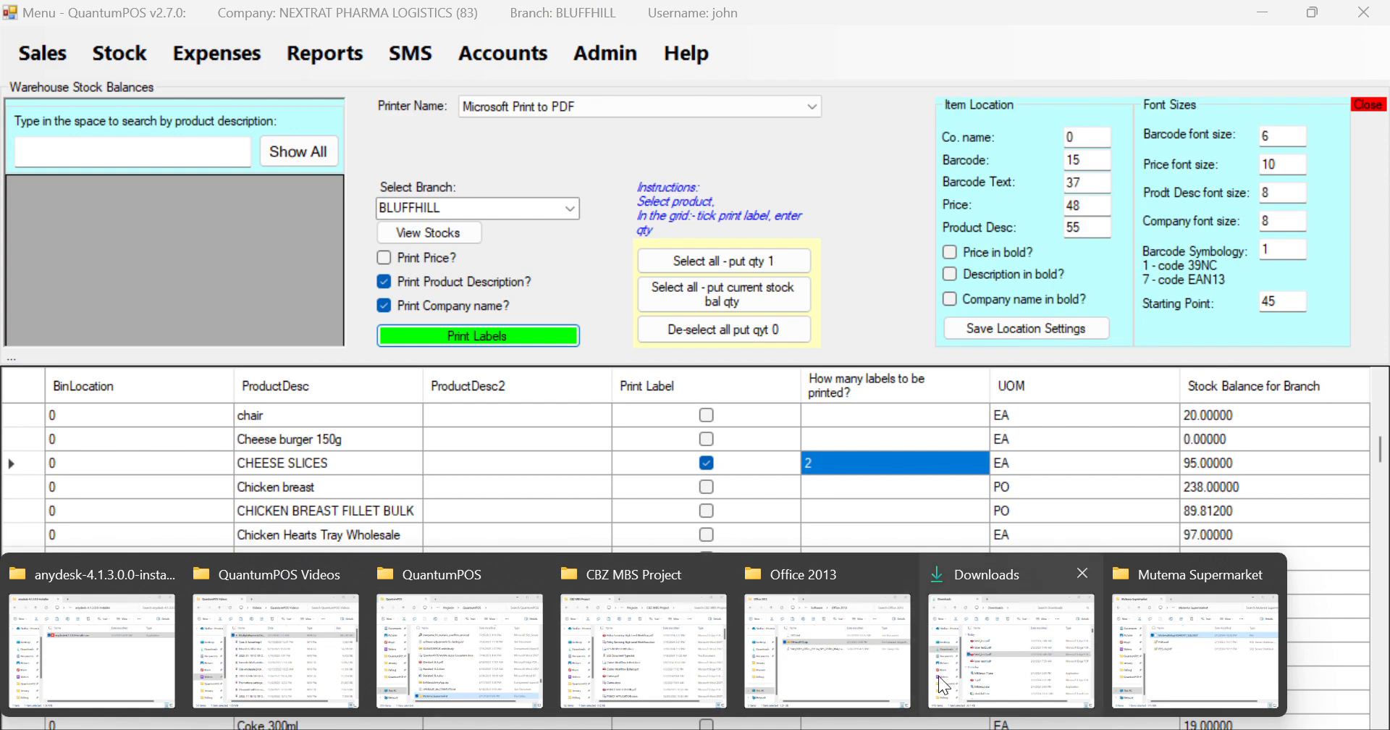
click(1003, 660)
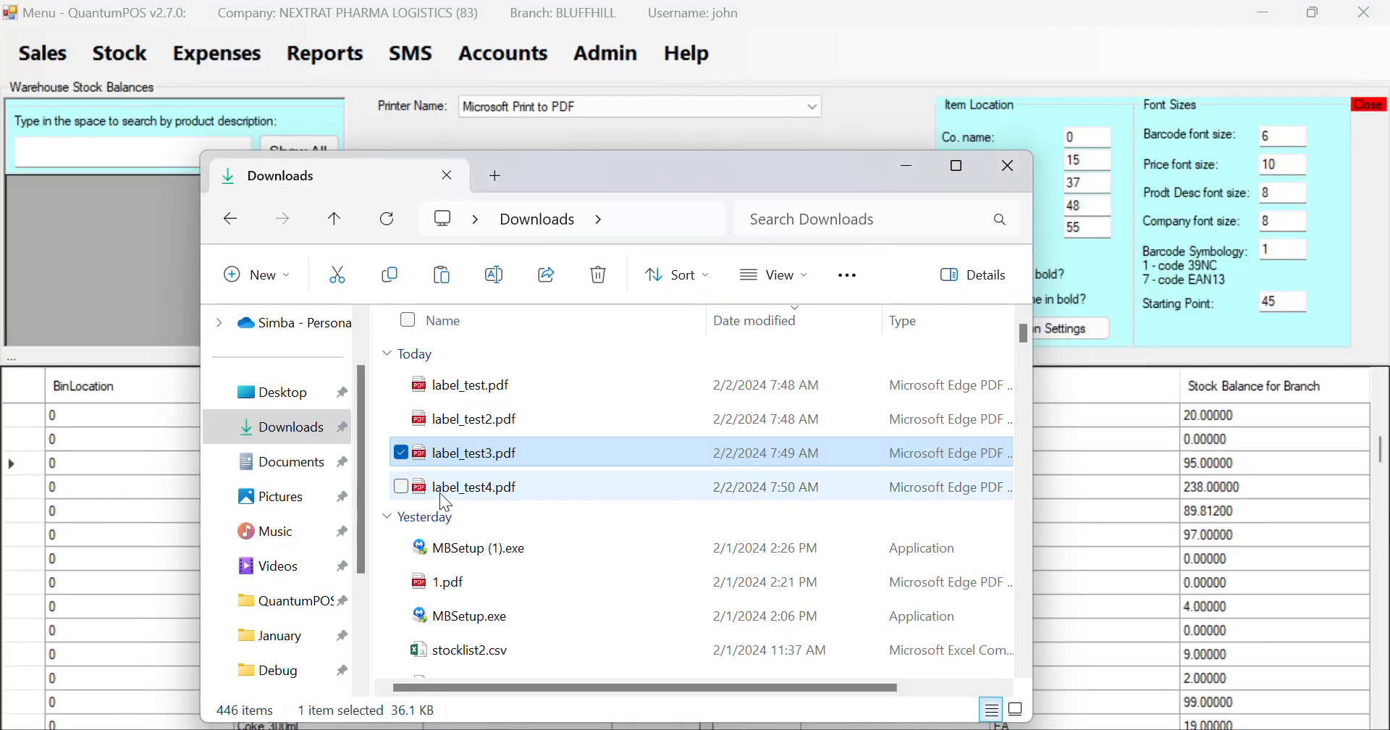
double_click(440, 493)
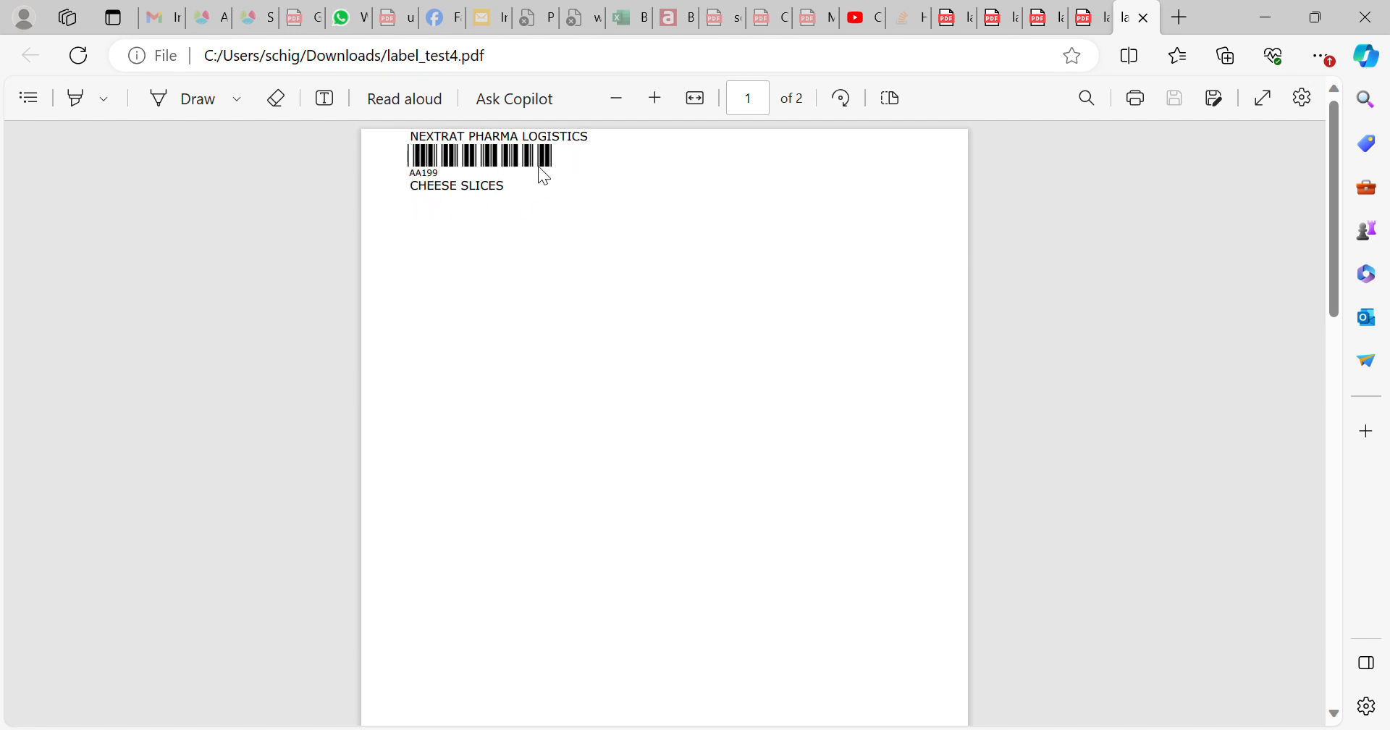
scroll(605, 311, down, 5)
scroll(572, 315, down, 3)
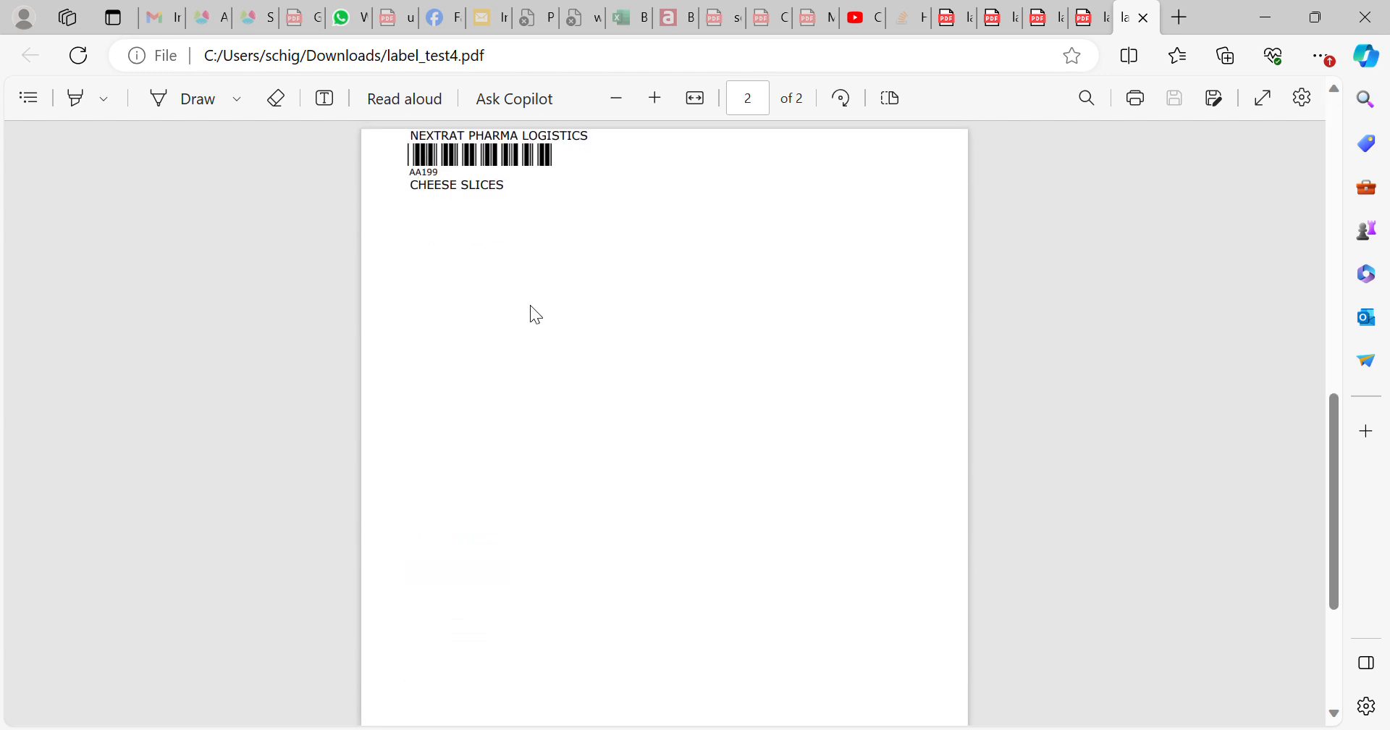
scroll(533, 310, up, 3)
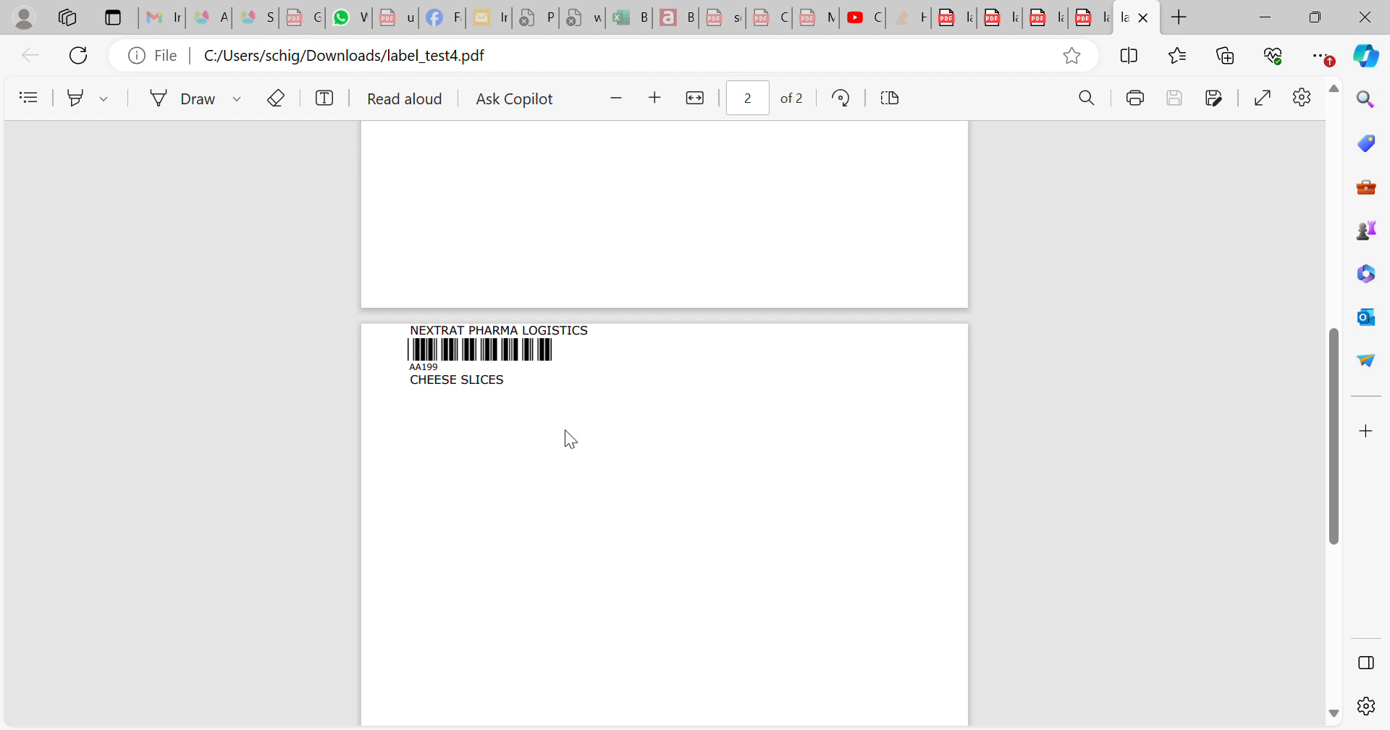
scroll(590, 418, up, 6)
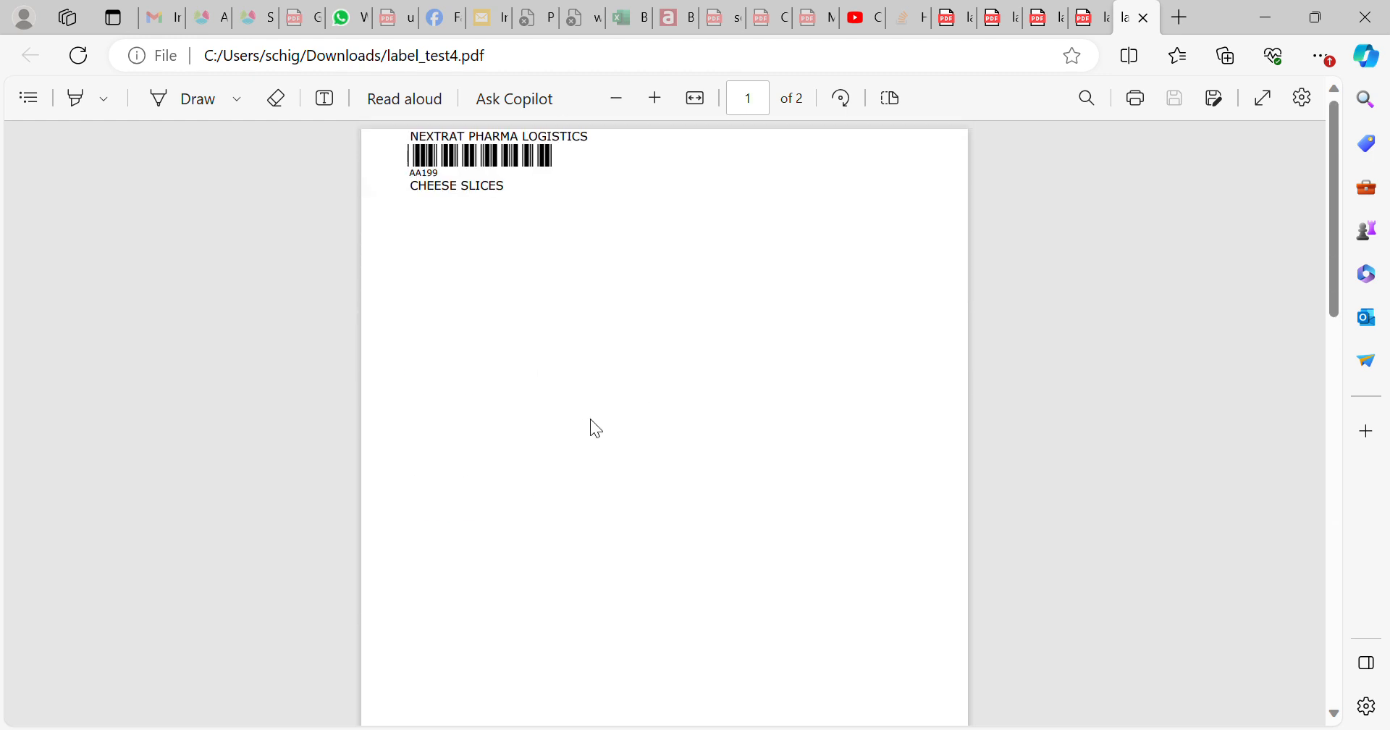